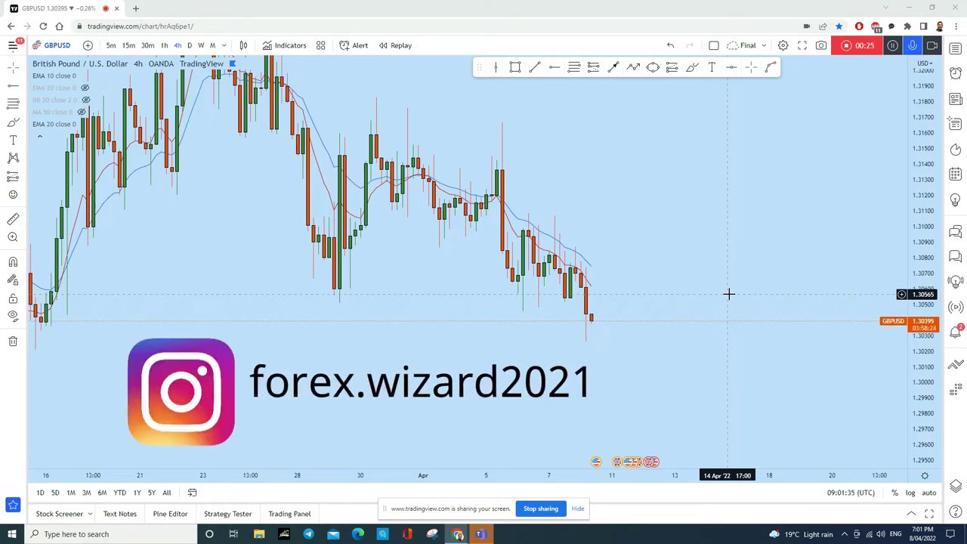
# Switch the GBPUSD chart to the monthly timeframe and frame the price action from about 2016 to 2022
pyautogui.scroll(-3, 626, 257)
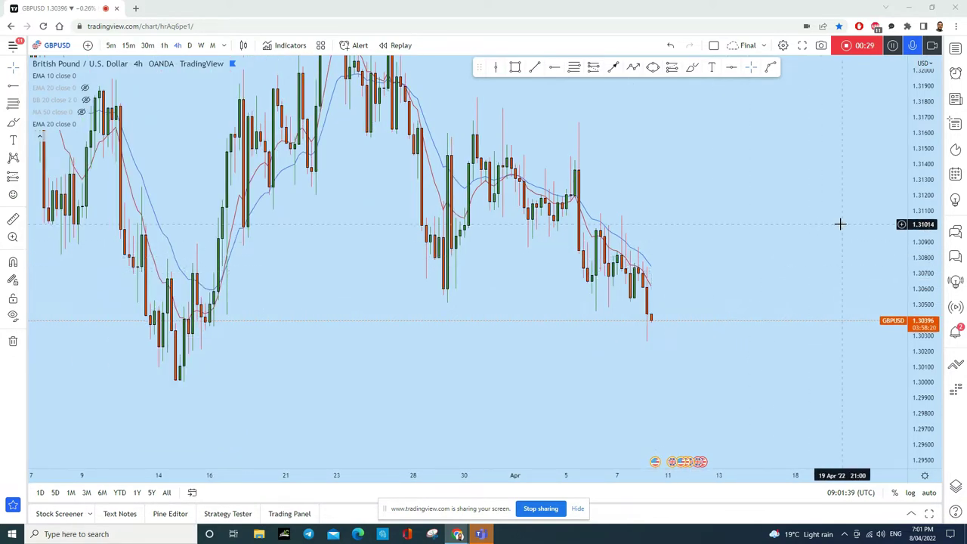
pyautogui.scroll(1, 775, 251)
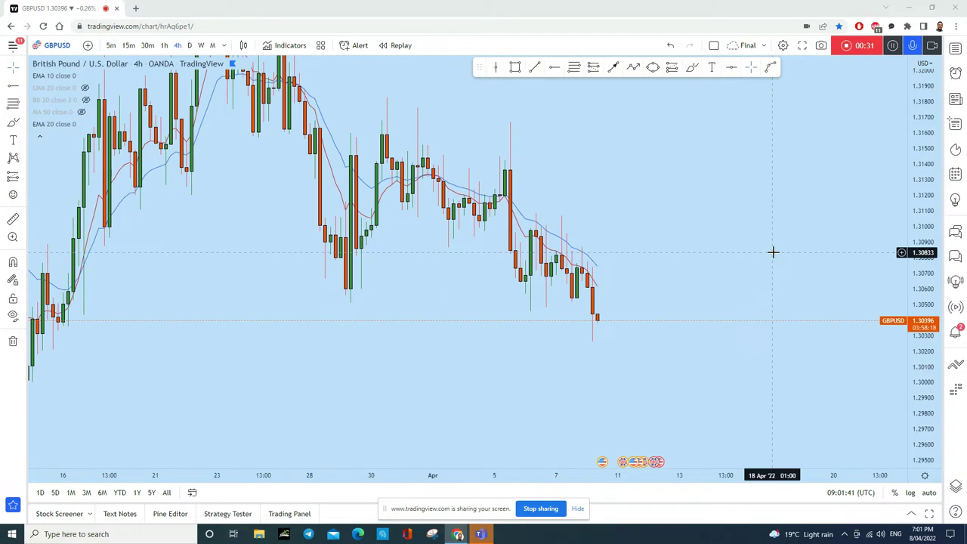
pyautogui.scroll(1, 769, 258)
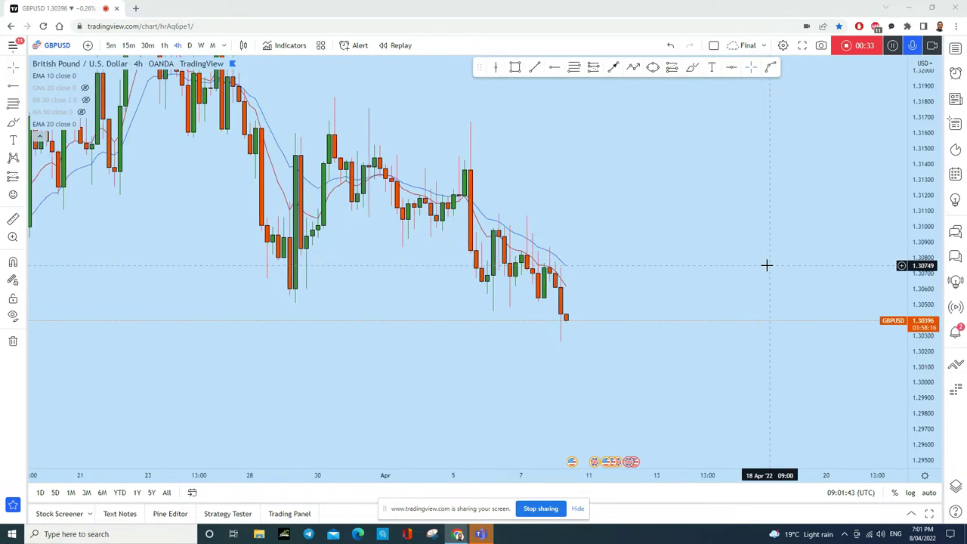
pyautogui.click(217, 45)
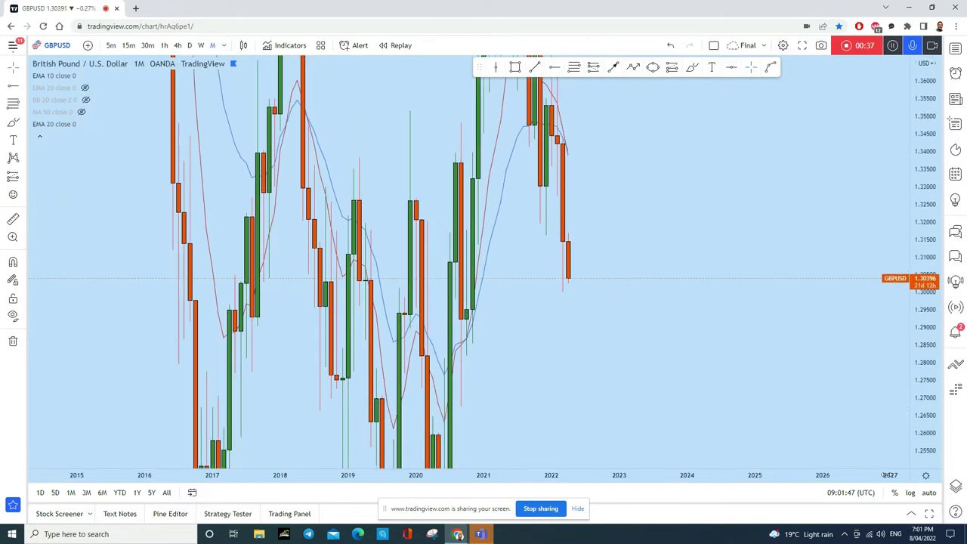
pyautogui.click(19, 73)
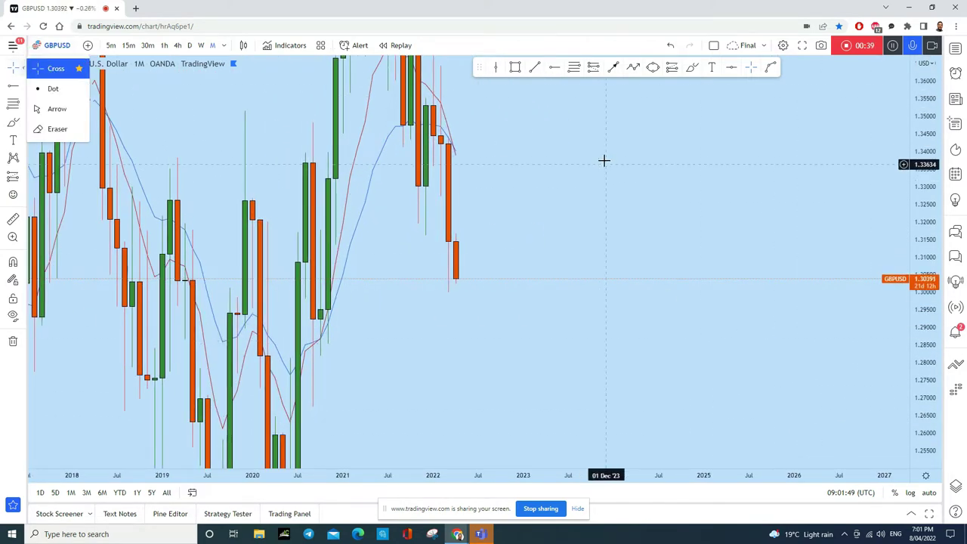
pyautogui.moveTo(675, 168); pyautogui.dragTo(747, 258)
pyautogui.moveTo(926, 192); pyautogui.dragTo(898, 374)
pyautogui.scroll(1, 794, 349)
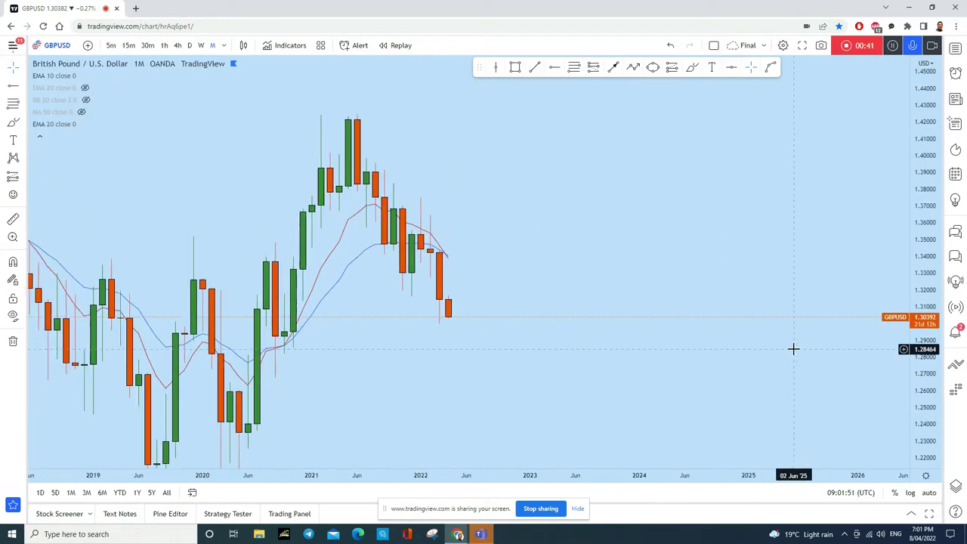
pyautogui.moveTo(921, 386); pyautogui.dragTo(687, 284)
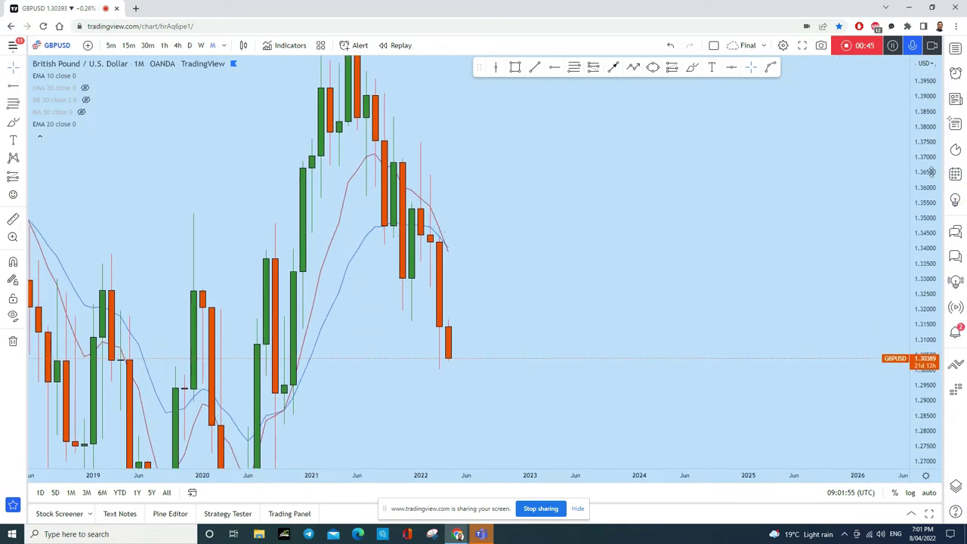
pyautogui.moveTo(932, 172); pyautogui.dragTo(889, 346)
pyautogui.scroll(-3, 790, 351)
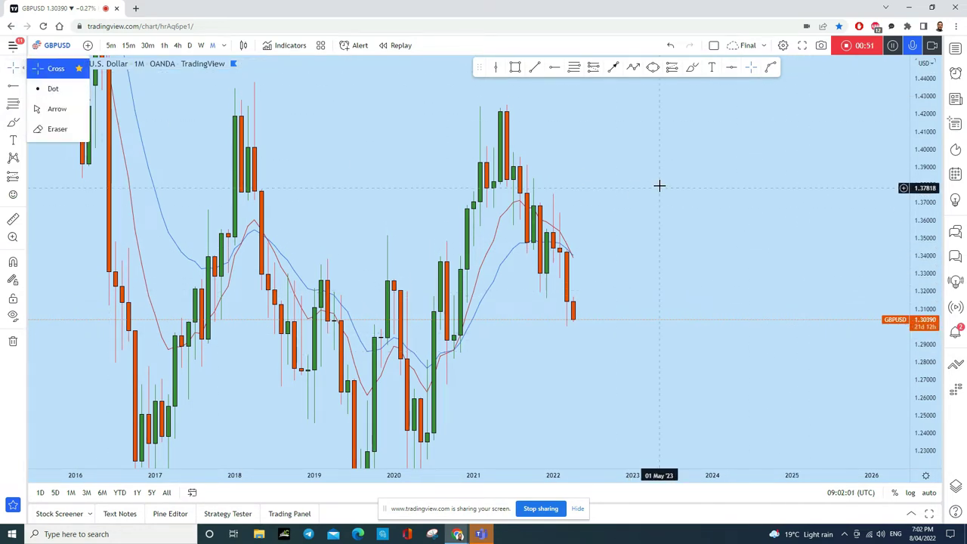
# Draw a thin rectangle at about 1.42079 across the 2018 and 2021 highs, from October 2017 to February 2023
pyautogui.moveTo(659, 186); pyautogui.dragTo(656, 239)
pyautogui.click(516, 70)
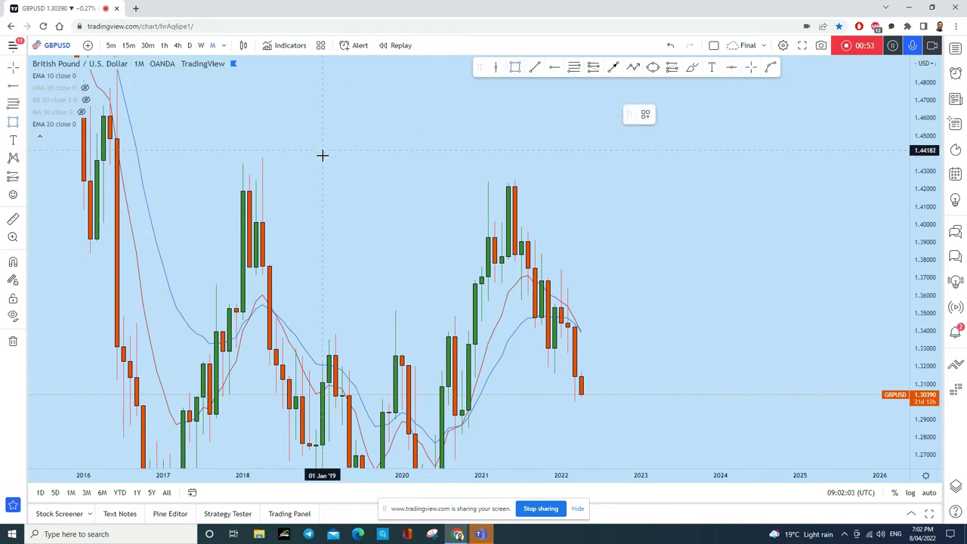
pyautogui.moveTo(221, 188); pyautogui.dragTo(647, 188)
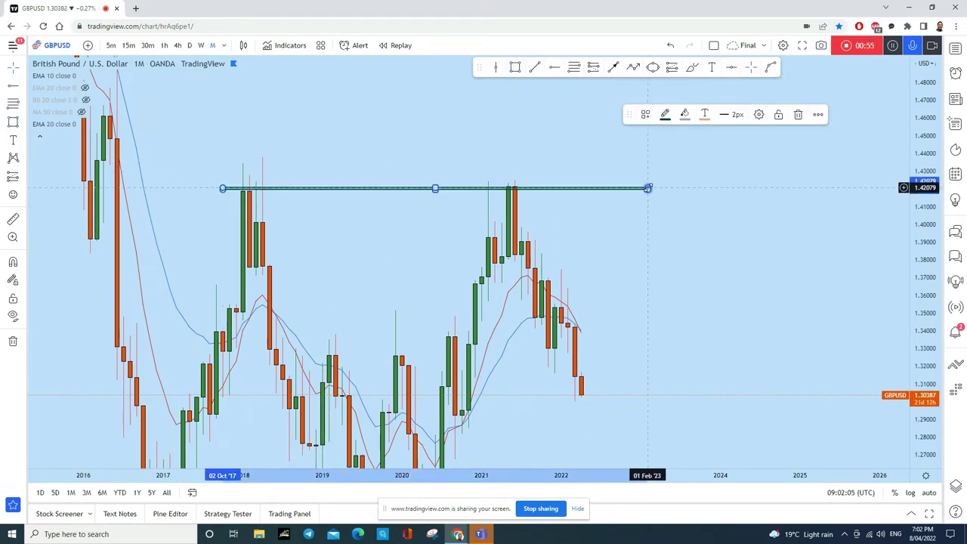
# Circle the 2021 peak below the resistance zone with the Brush, trace the decline from it, and undo the strokes
pyautogui.click(686, 68)
pyautogui.moveTo(533, 221)
pyautogui.mouseDown()
pyautogui.moveTo(501, 166)
pyautogui.moveTo(482, 266)
pyautogui.moveTo(546, 197)
pyautogui.moveTo(503, 186)
pyautogui.mouseUp()
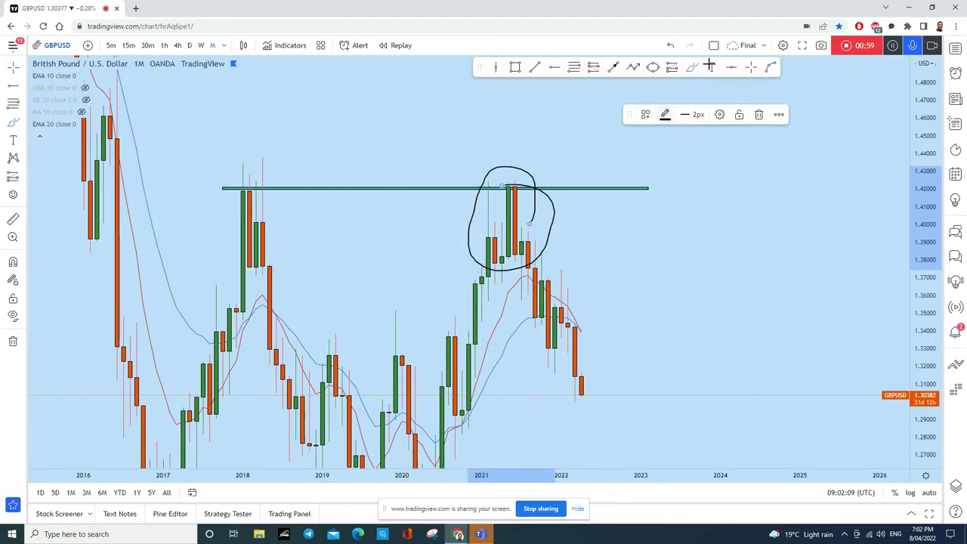
pyautogui.click(674, 46)
pyautogui.moveTo(526, 226)
pyautogui.mouseDown()
pyautogui.moveTo(622, 406)
pyautogui.moveTo(585, 399)
pyautogui.mouseUp()
pyautogui.click(670, 45)
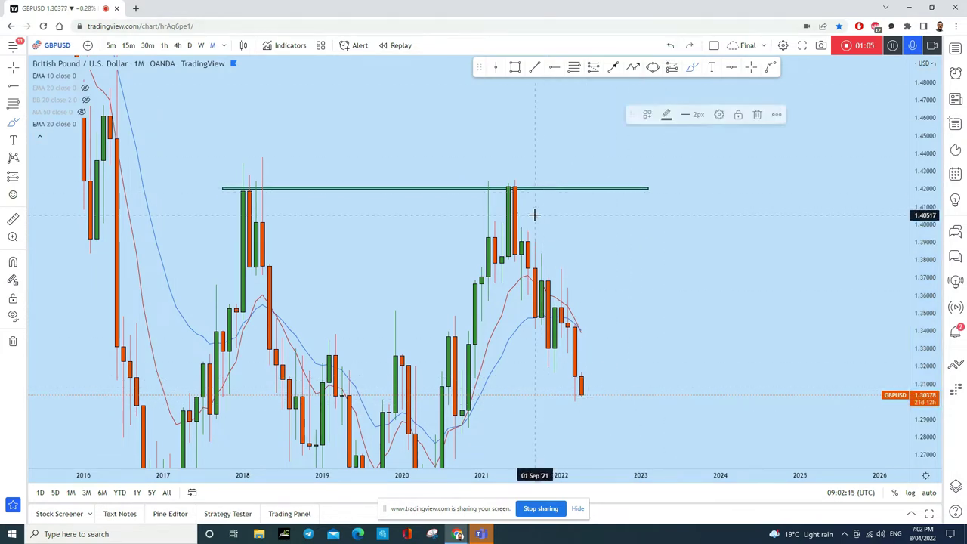
# Circle the small candles just after the 2021 peak with the Brush, trace the fall, and undo both marks
pyautogui.moveTo(539, 217)
pyautogui.mouseDown()
pyautogui.moveTo(519, 255)
pyautogui.moveTo(530, 254)
pyautogui.moveTo(539, 219)
pyautogui.mouseUp()
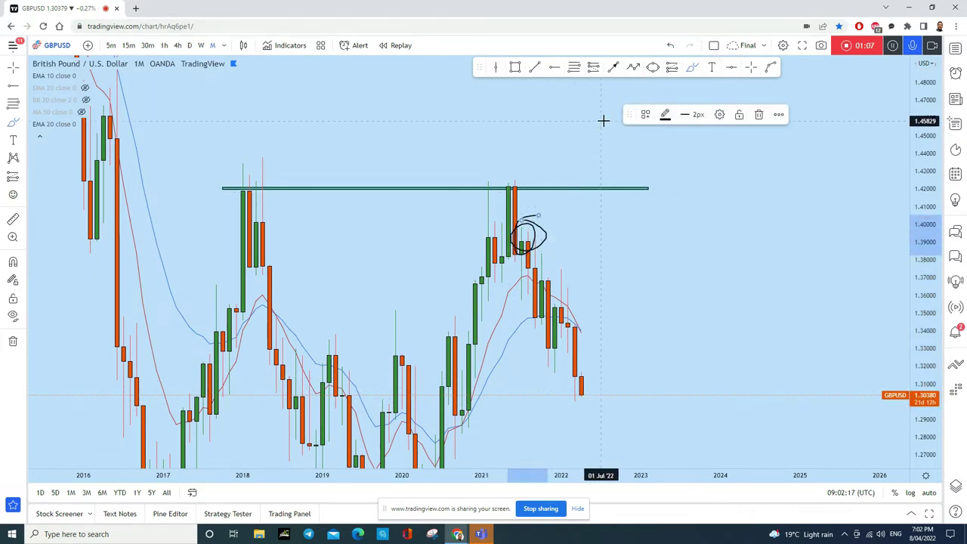
pyautogui.click(671, 45)
pyautogui.moveTo(530, 228)
pyautogui.mouseDown()
pyautogui.moveTo(627, 345)
pyautogui.moveTo(595, 348)
pyautogui.mouseUp()
pyautogui.click(671, 45)
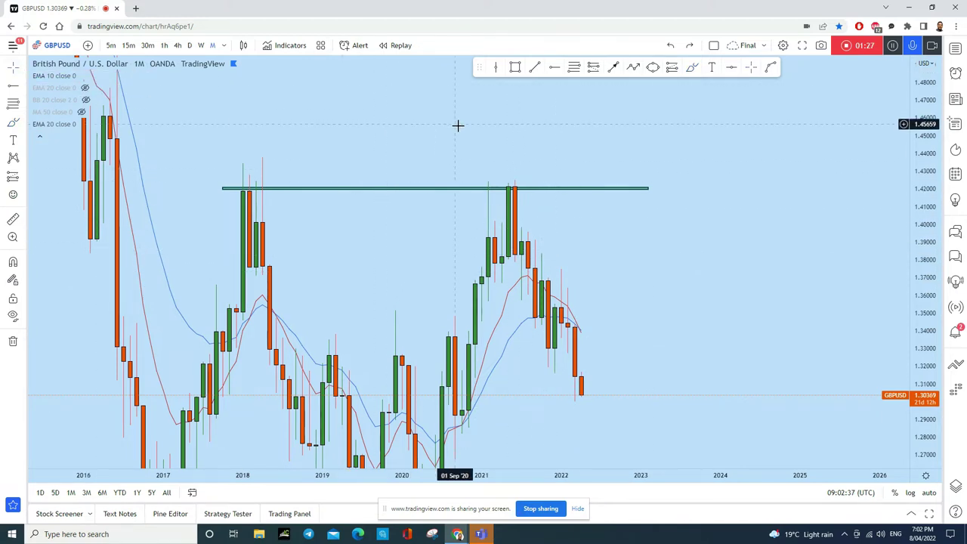
# Sketch a horizontal Brush line at the March 2022 candle's close with a downward arrow from it, and undo the sketch
pyautogui.moveTo(457, 123); pyautogui.dragTo(383, 45)
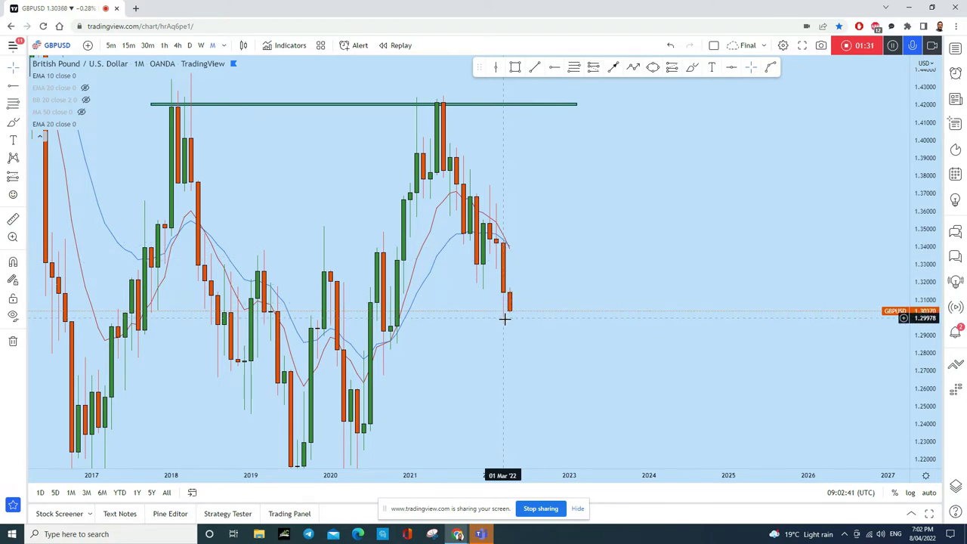
pyautogui.click(693, 67)
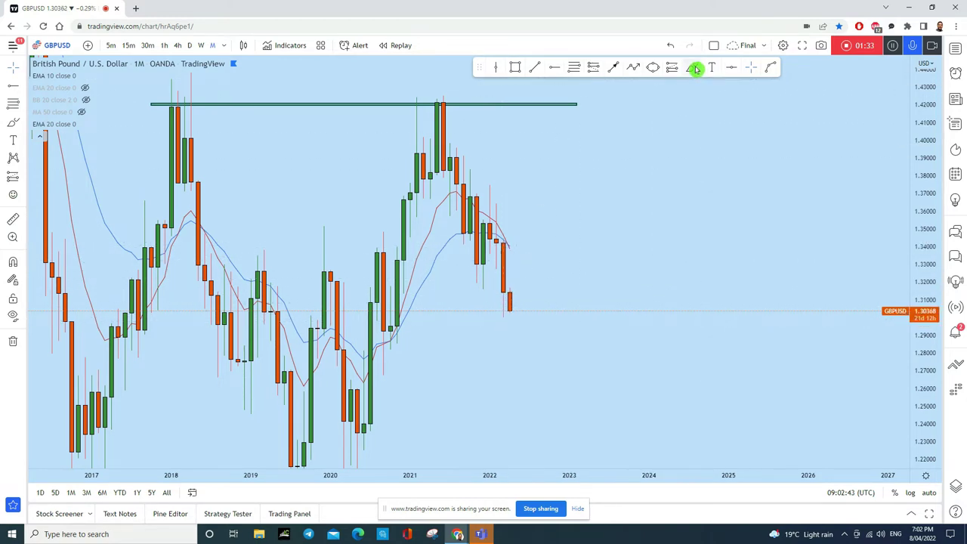
pyautogui.moveTo(501, 293)
pyautogui.mouseDown()
pyautogui.moveTo(632, 291)
pyautogui.moveTo(509, 294)
pyautogui.moveTo(535, 365)
pyautogui.moveTo(547, 359)
pyautogui.moveTo(523, 359)
pyautogui.mouseUp()
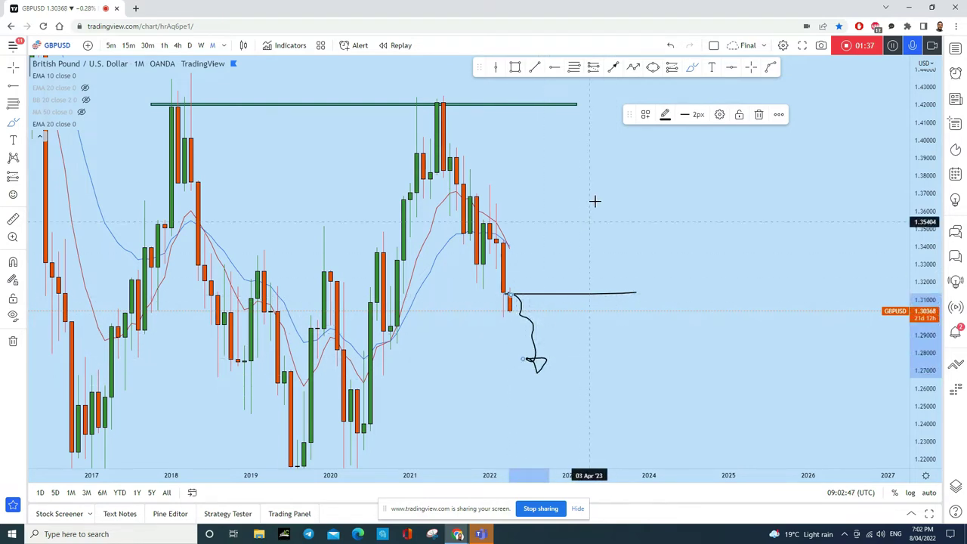
pyautogui.click(669, 47)
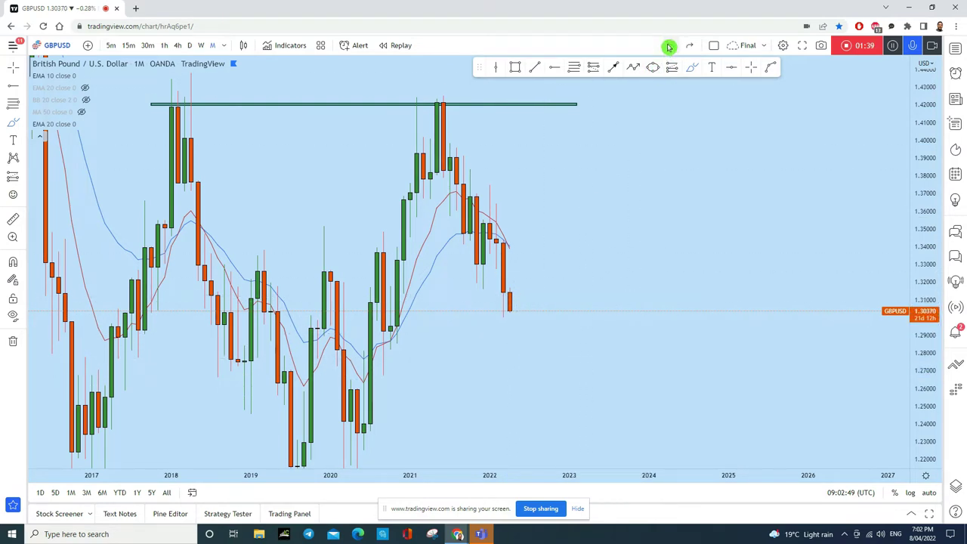
# Place a horizontal ray at 1.29268 starting from the May 2019 candle
pyautogui.click(555, 73)
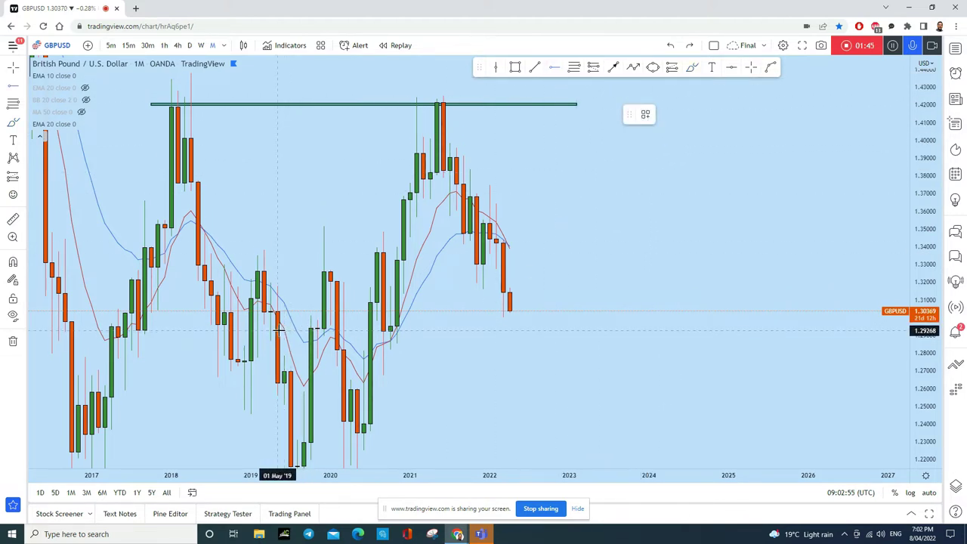
pyautogui.click(278, 328)
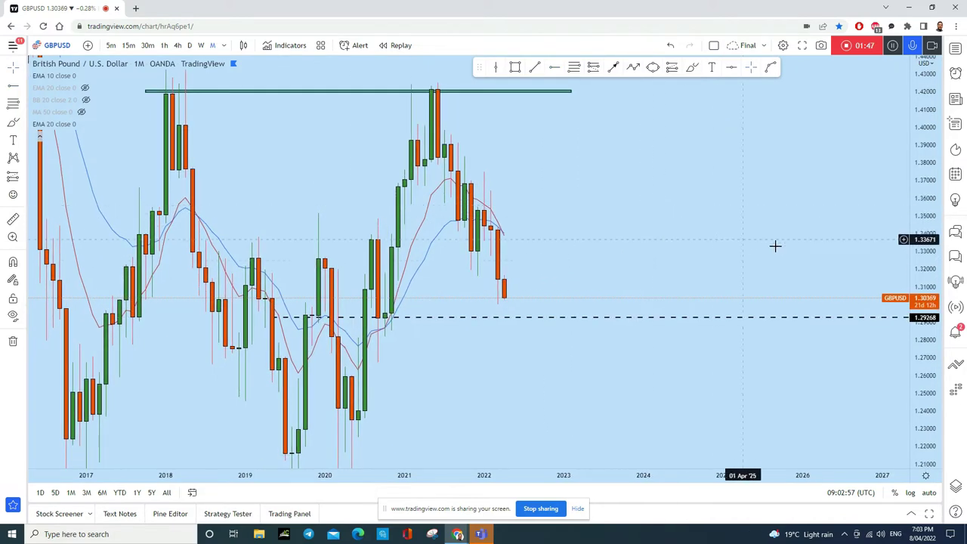
# Sketch a Brush arrow from the latest monthly candle down to the dashed ray, and undo it
pyautogui.moveTo(928, 402); pyautogui.dragTo(911, 244)
pyautogui.moveTo(691, 250); pyautogui.dragTo(721, 168)
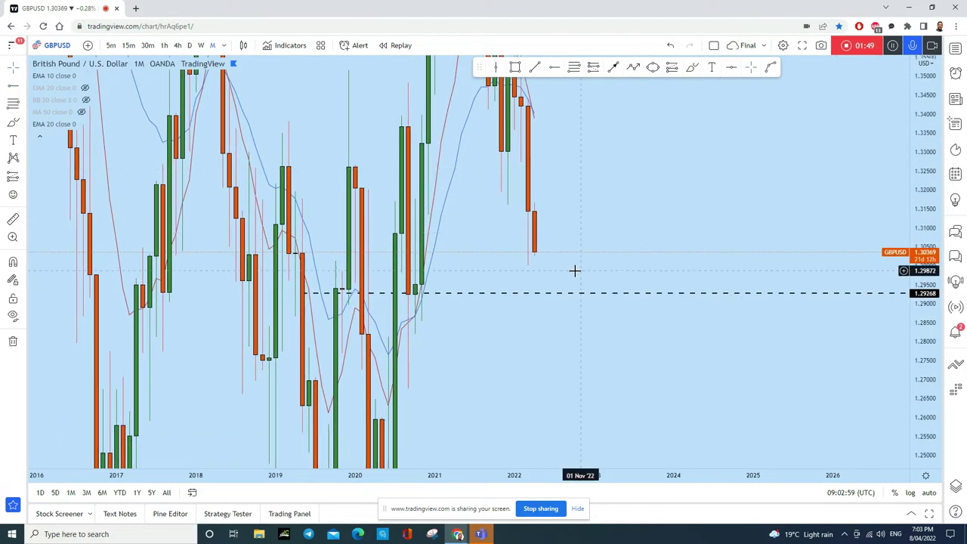
pyautogui.click(692, 68)
pyautogui.moveTo(545, 250)
pyautogui.mouseDown()
pyautogui.moveTo(560, 294)
pyautogui.moveTo(576, 286)
pyautogui.mouseUp()
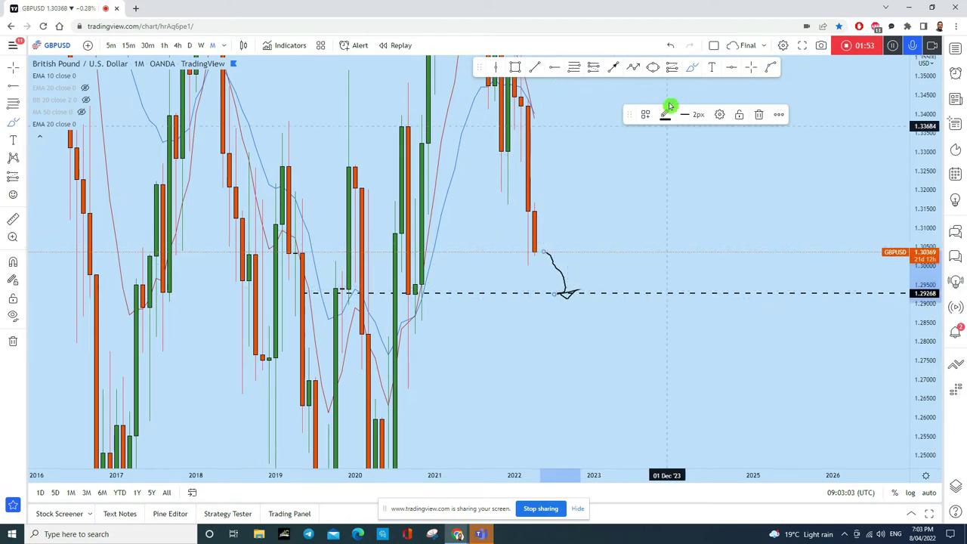
pyautogui.click(671, 47)
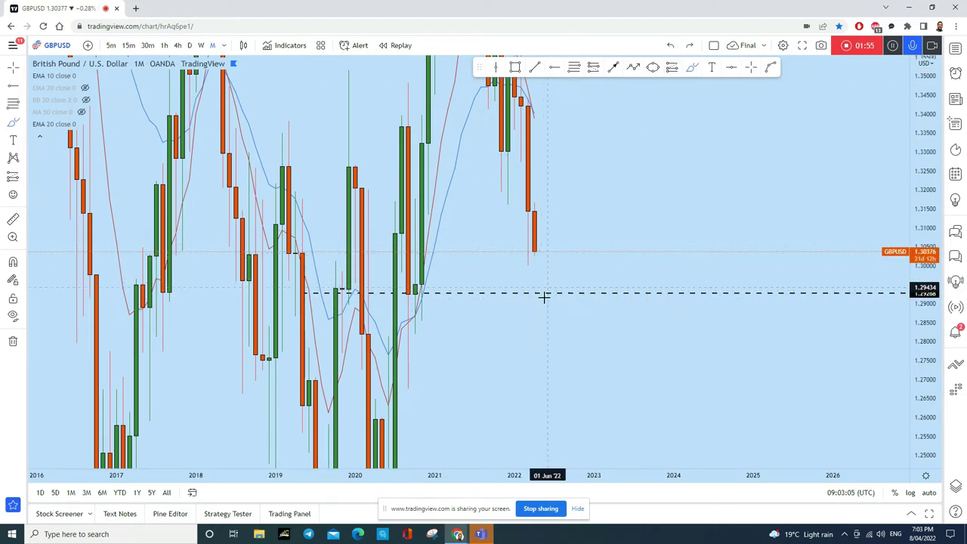
# Switch the chart to the weekly timeframe and frame the latest candles above the dashed ray
pyautogui.click(200, 45)
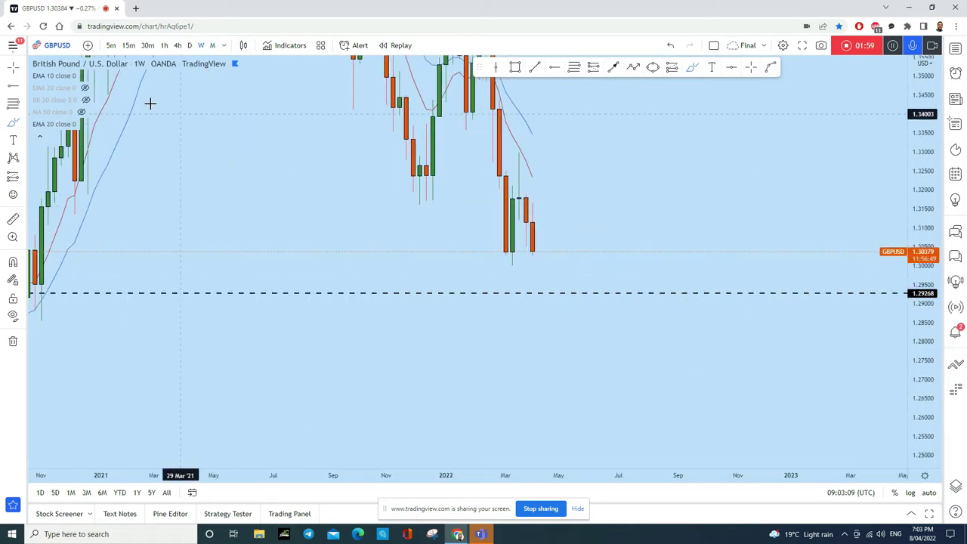
pyautogui.click(11, 69)
pyautogui.moveTo(716, 185); pyautogui.dragTo(724, 226)
pyautogui.scroll(2, 724, 227)
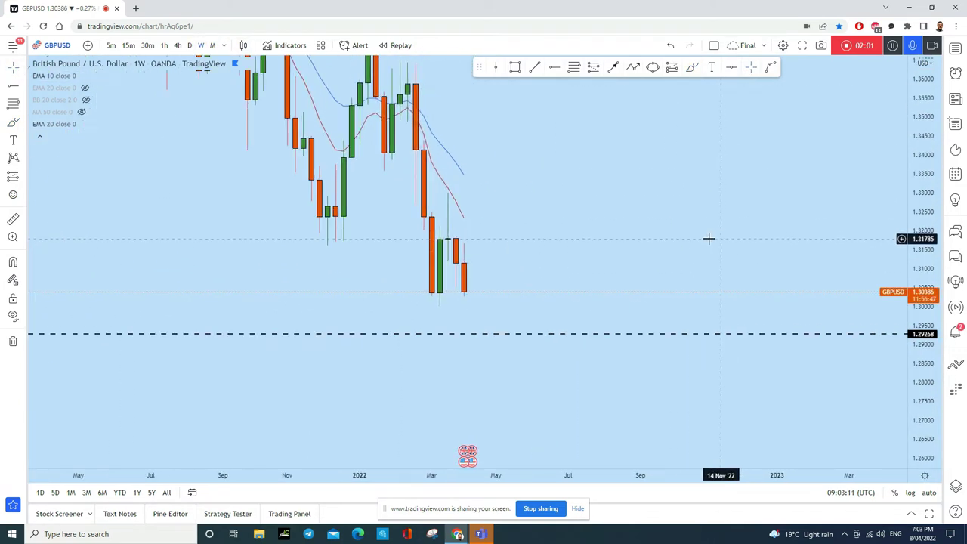
pyautogui.moveTo(601, 193); pyautogui.dragTo(640, 219)
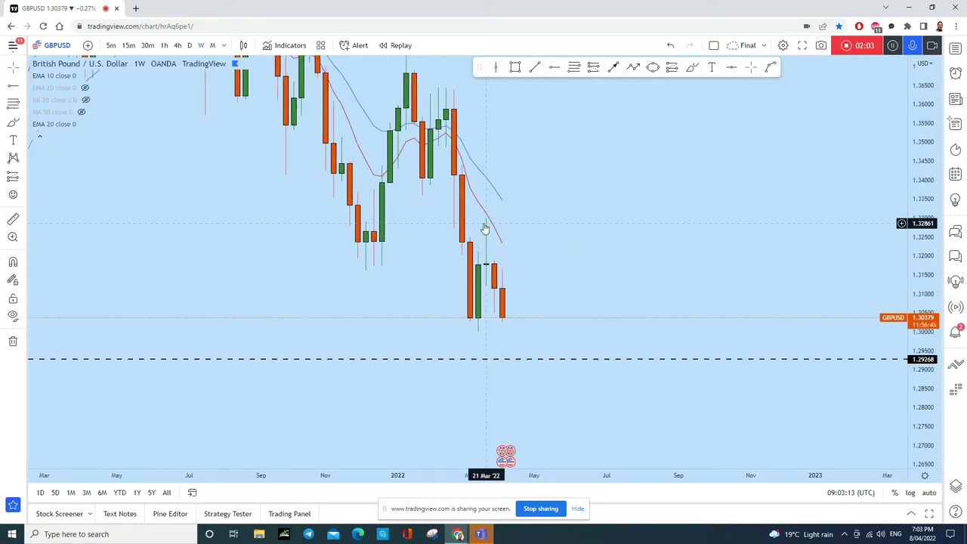
# Sketch Brush lines along the March 2022 weekly candle tops and a downward arrow through the dashed ray, and undo them
pyautogui.click(692, 68)
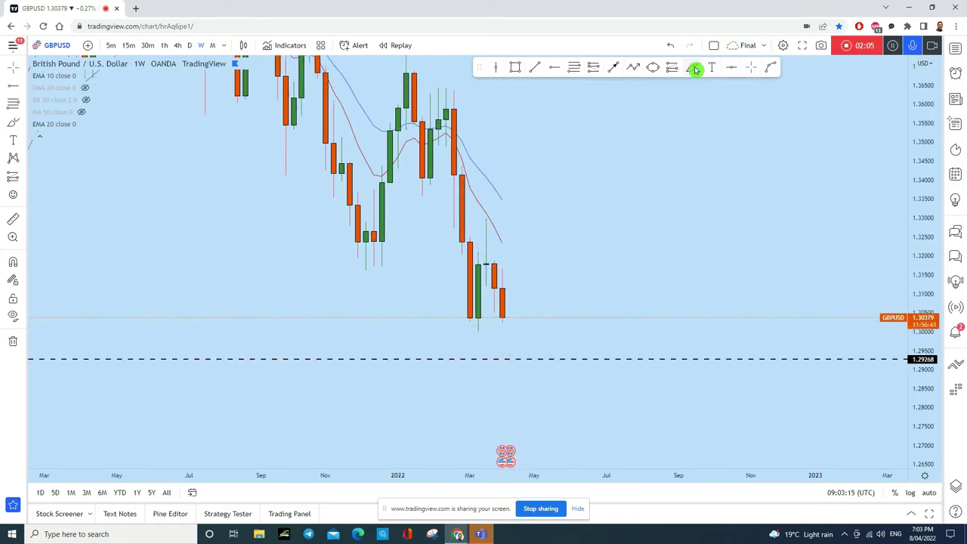
pyautogui.moveTo(471, 264); pyautogui.dragTo(598, 264)
pyautogui.moveTo(464, 264); pyautogui.dragTo(639, 263)
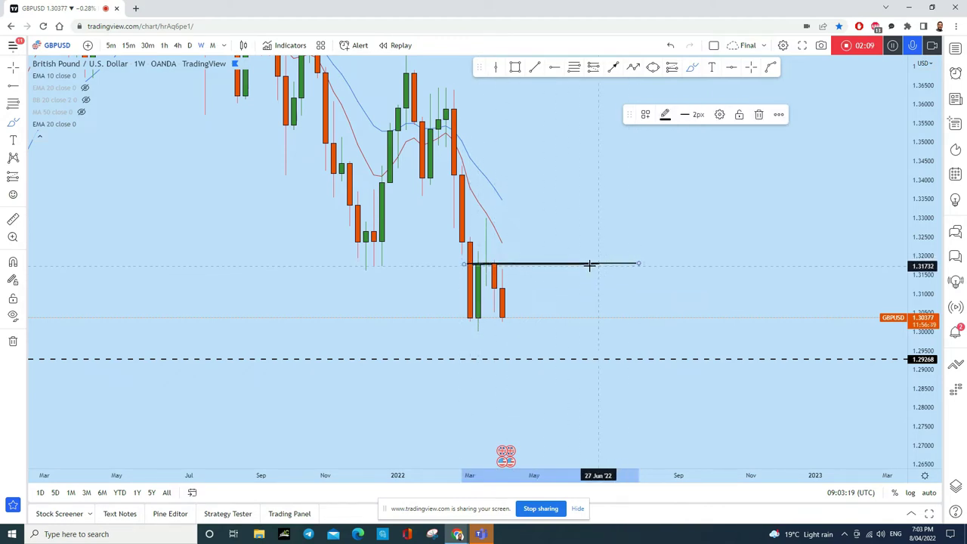
pyautogui.moveTo(464, 261); pyautogui.dragTo(615, 264)
pyautogui.moveTo(502, 301); pyautogui.dragTo(547, 378)
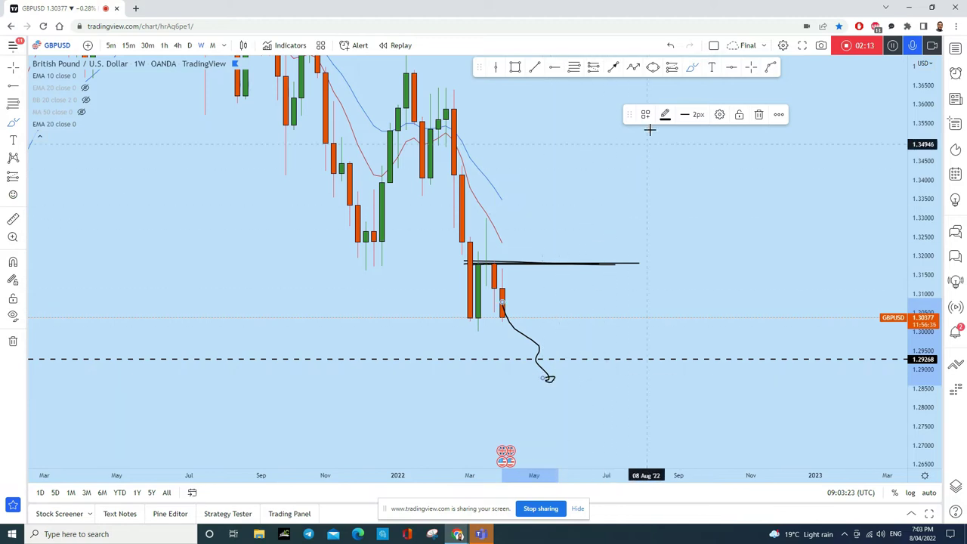
pyautogui.click(671, 45)
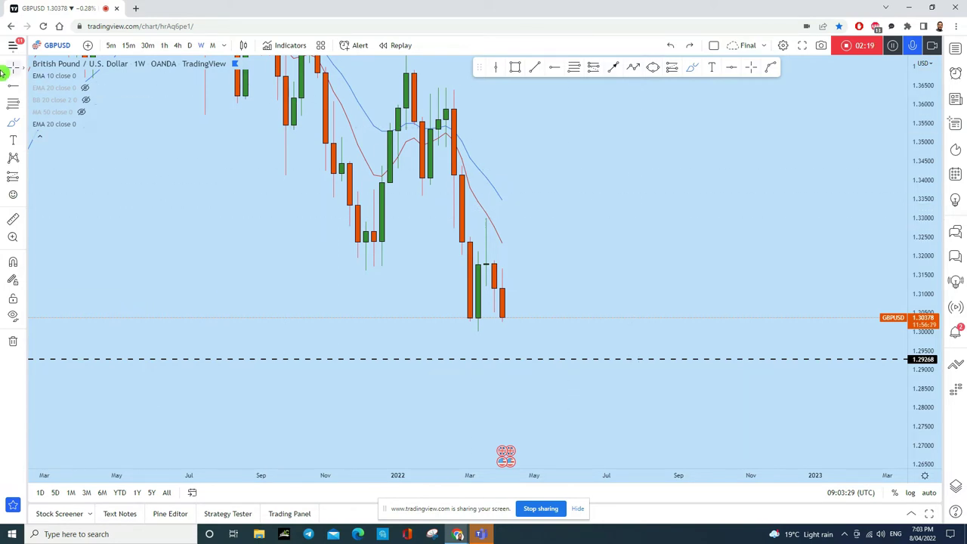
# Sketch a horizontal Brush line under the weekly candle bodies at the March 2022 lows, extending past the latest candle
pyautogui.moveTo(648, 250); pyautogui.dragTo(639, 196)
pyautogui.scroll(-2, 756, 242)
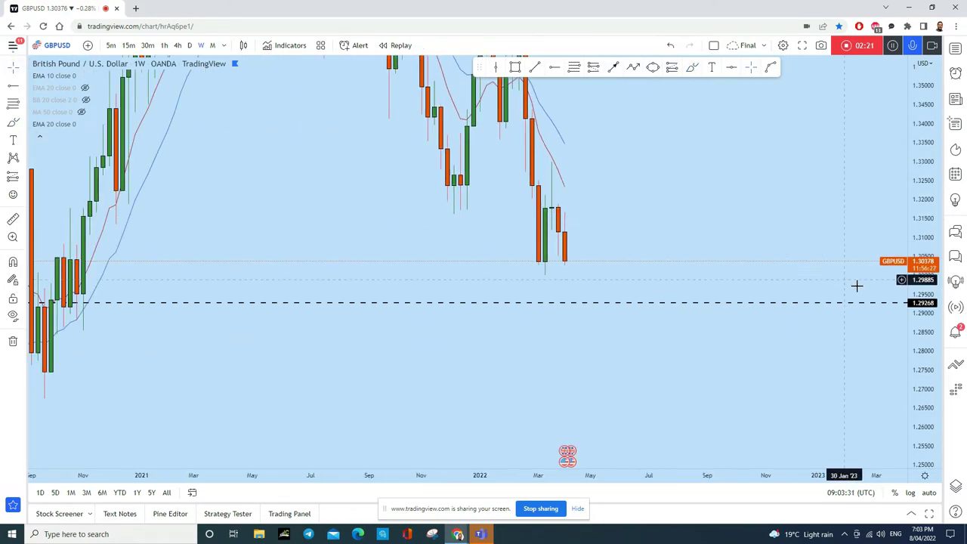
pyautogui.moveTo(929, 332); pyautogui.dragTo(934, 445)
pyautogui.scroll(2, 816, 382)
pyautogui.moveTo(682, 259); pyautogui.dragTo(659, 252)
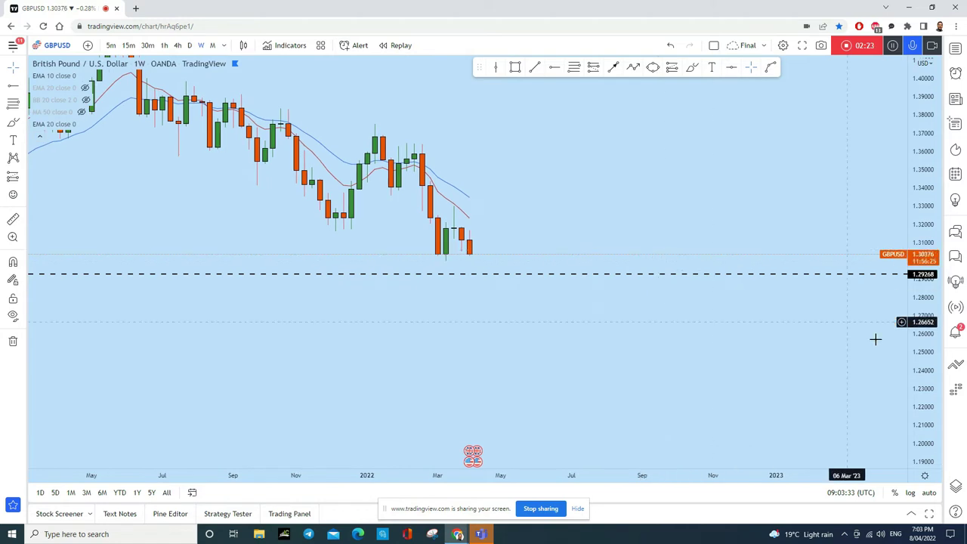
pyautogui.moveTo(939, 449); pyautogui.dragTo(492, 237)
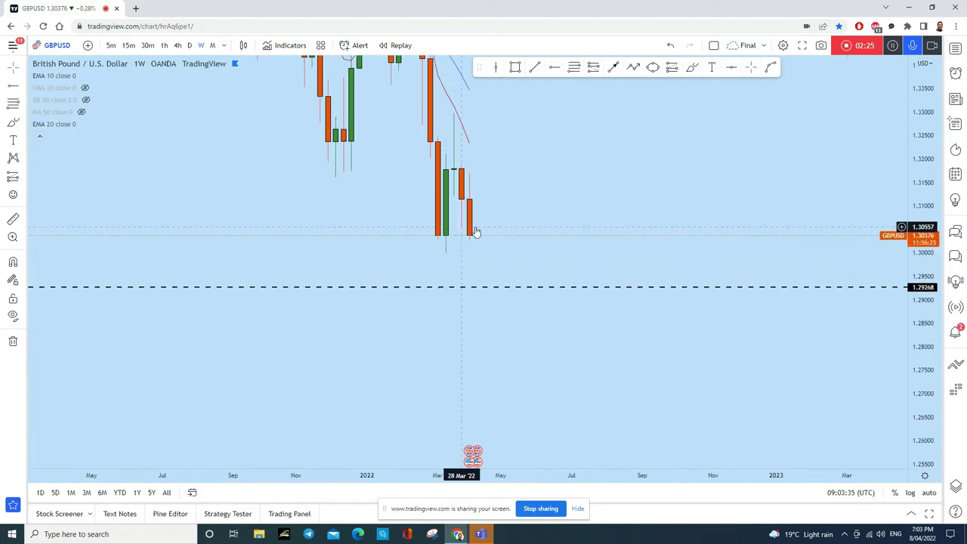
pyautogui.click(693, 67)
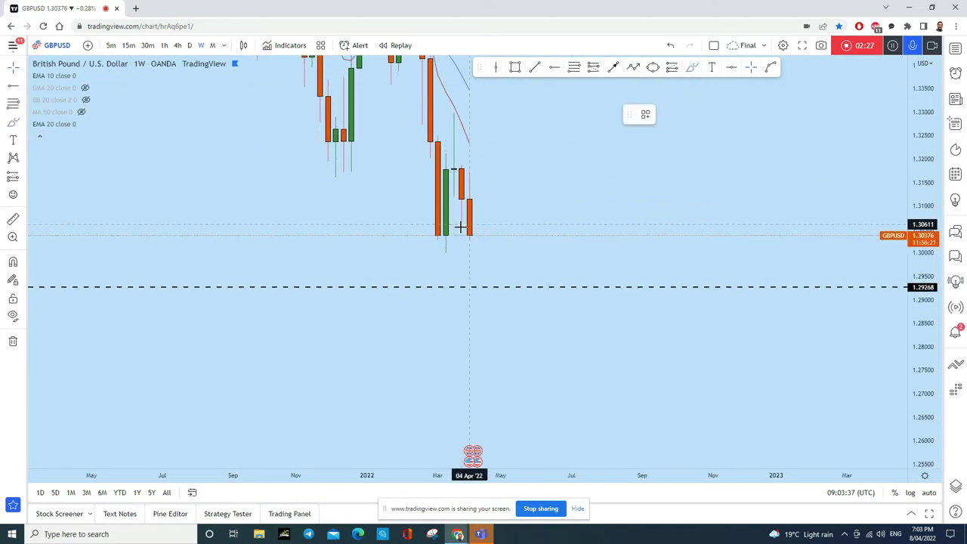
pyautogui.moveTo(436, 237); pyautogui.dragTo(556, 235)
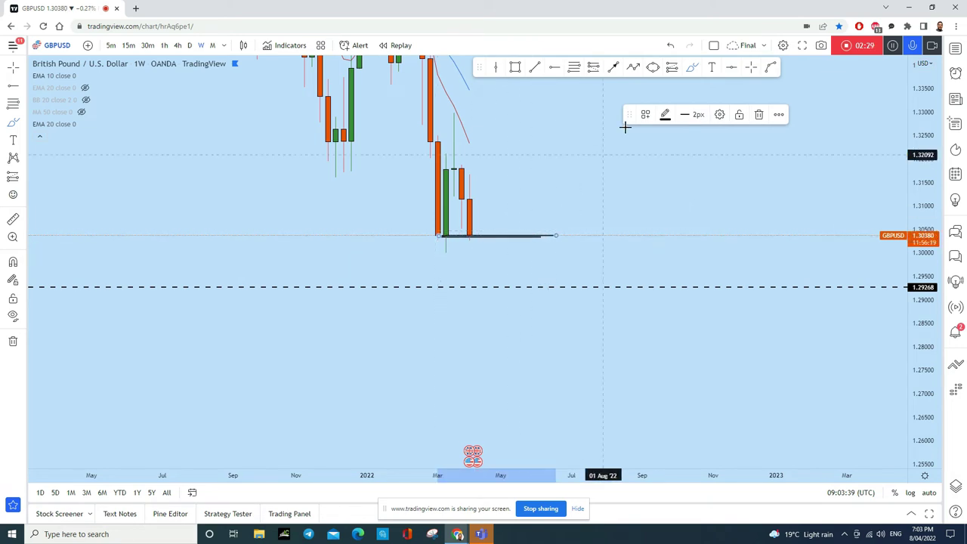
# Undo the Brush lines under the March 2022 weekly lows, then sketch and undo a Brush hook from the latest candle to the dashed ray
pyautogui.click(670, 45)
pyautogui.click(671, 45)
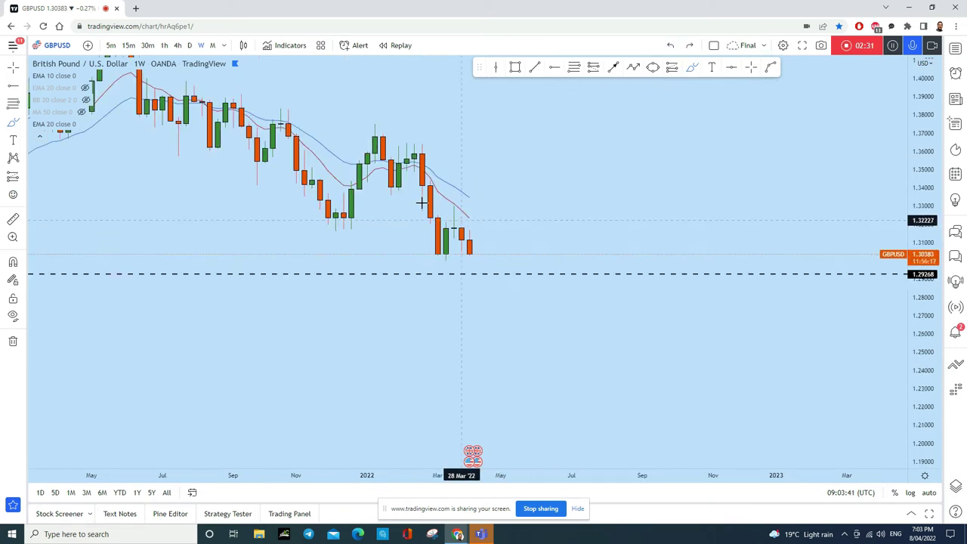
pyautogui.moveTo(478, 252); pyautogui.dragTo(476, 265)
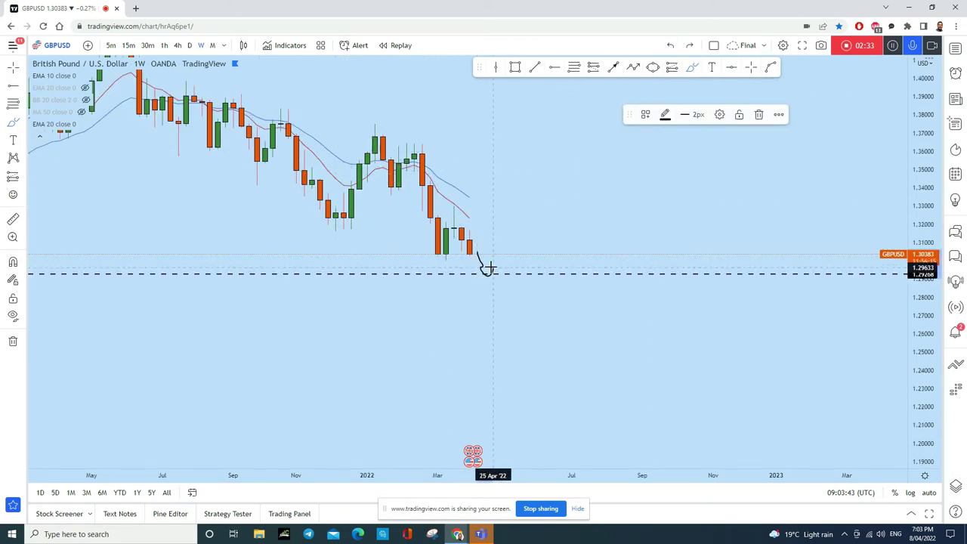
pyautogui.click(670, 45)
# Switch the chart to the daily timeframe and frame the latest candles above the dashed ray
pyautogui.moveTo(920, 379); pyautogui.dragTo(918, 240)
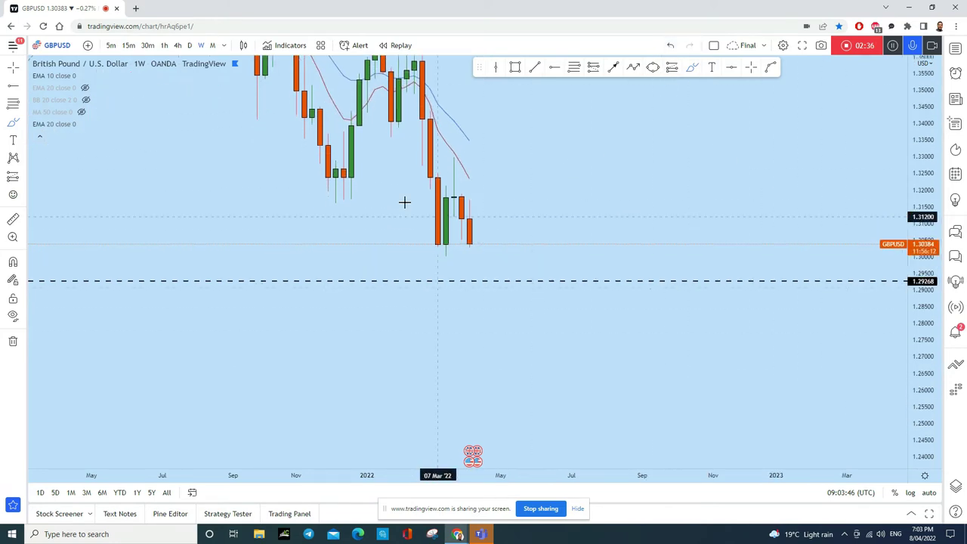
pyautogui.click(192, 45)
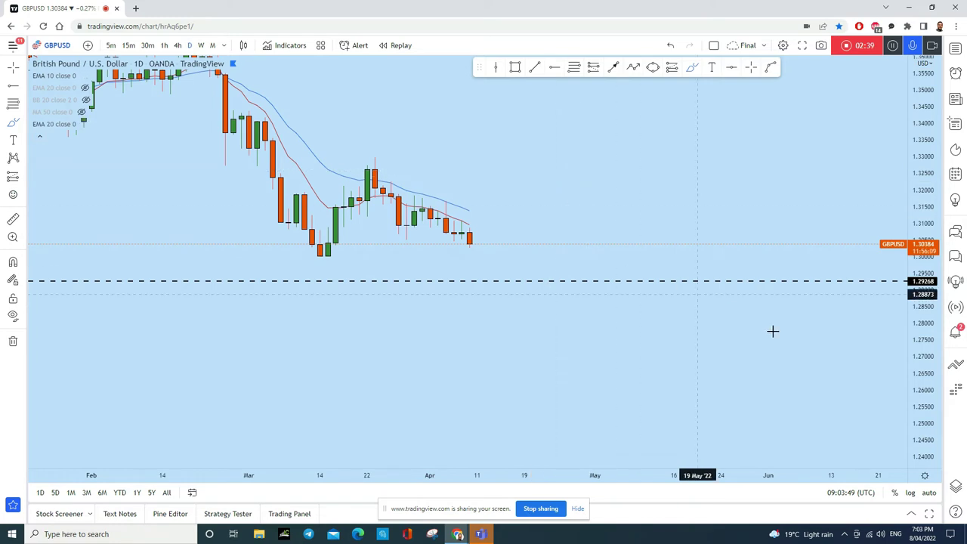
pyautogui.moveTo(924, 420); pyautogui.dragTo(923, 105)
pyautogui.scroll(2, 453, 132)
# Sketch a downward Brush line beyond the latest daily candle through the dashed ray, and undo it
pyautogui.click(23, 68)
pyautogui.moveTo(540, 184); pyautogui.dragTo(634, 382)
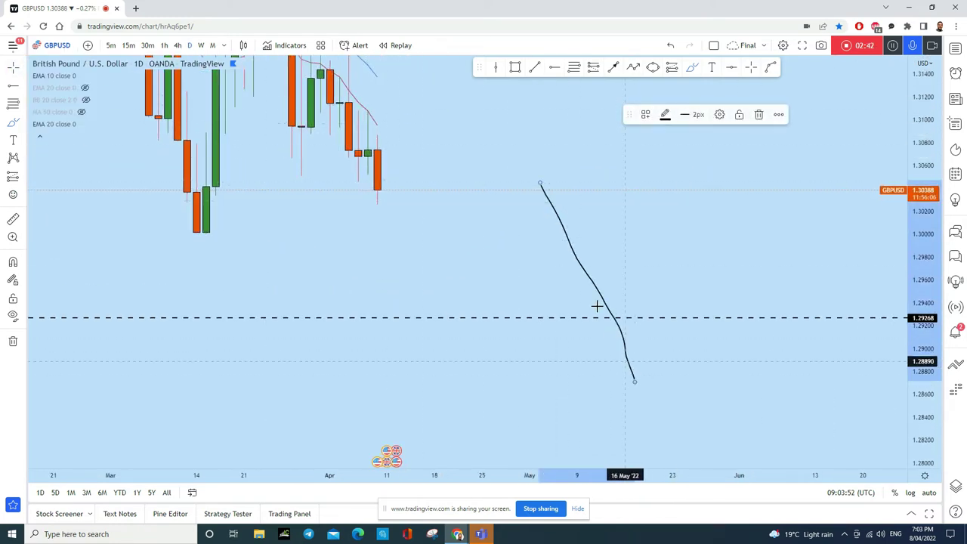
pyautogui.click(670, 45)
# Circle the early-April upper wick near the blue EMA with the Brush, trace a path down to the latest daily candles, and undo it
pyautogui.moveTo(524, 159); pyautogui.dragTo(604, 335)
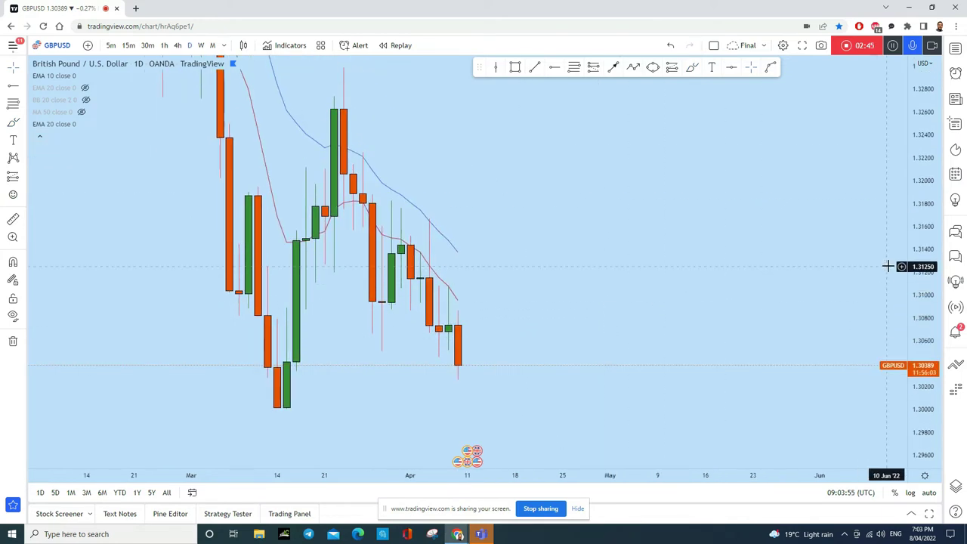
pyautogui.moveTo(919, 255); pyautogui.dragTo(919, 332)
pyautogui.moveTo(744, 307); pyautogui.dragTo(735, 265)
pyautogui.click(692, 68)
pyautogui.moveTo(428, 181)
pyautogui.mouseDown()
pyautogui.moveTo(410, 194)
pyautogui.moveTo(432, 180)
pyautogui.moveTo(421, 177)
pyautogui.moveTo(412, 194)
pyautogui.moveTo(421, 191)
pyautogui.mouseUp()
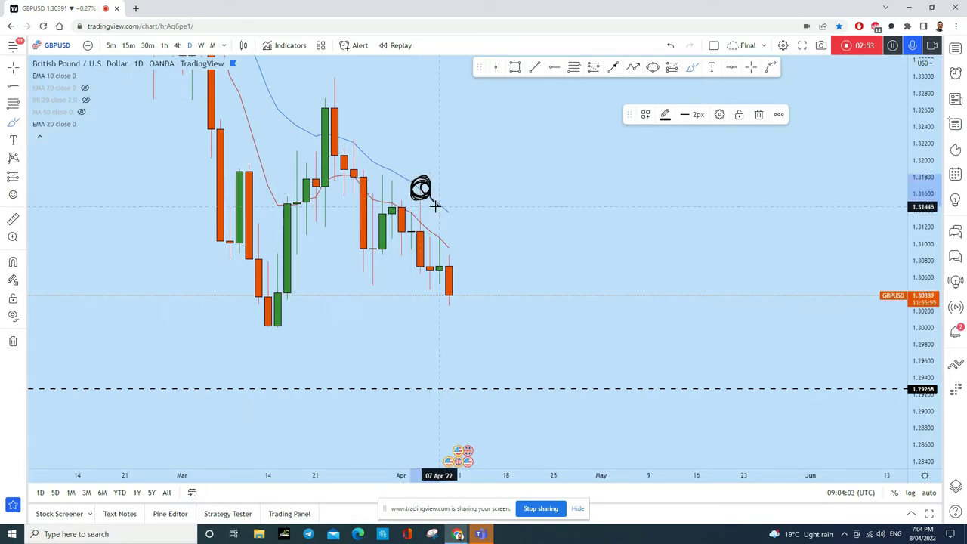
pyautogui.moveTo(436, 223); pyautogui.dragTo(439, 290)
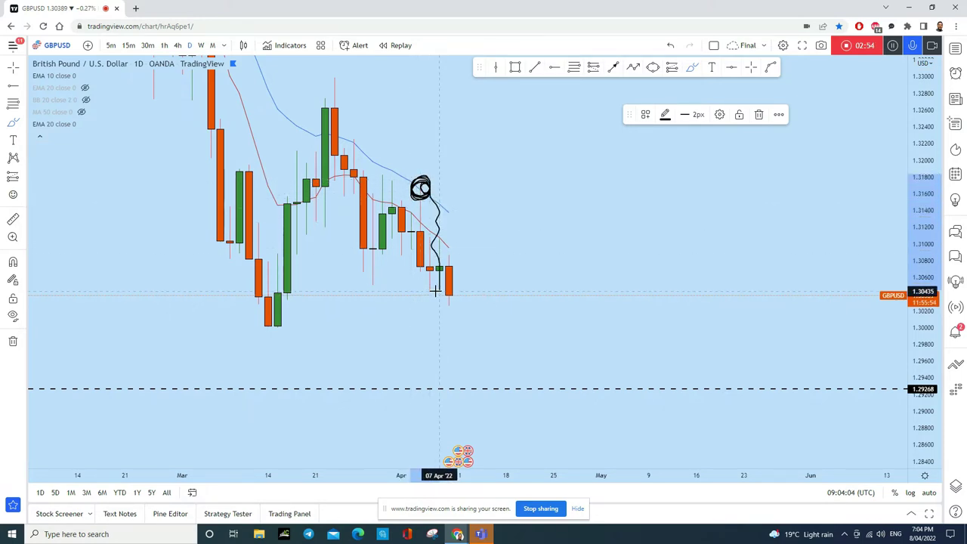
pyautogui.click(670, 45)
# Circle the two small daily candles before the latest one, sketch Brush curves falling from the EMAs, and undo them
pyautogui.moveTo(419, 189)
pyautogui.mouseDown()
pyautogui.moveTo(421, 290)
pyautogui.moveTo(442, 259)
pyautogui.mouseUp()
pyautogui.click(670, 45)
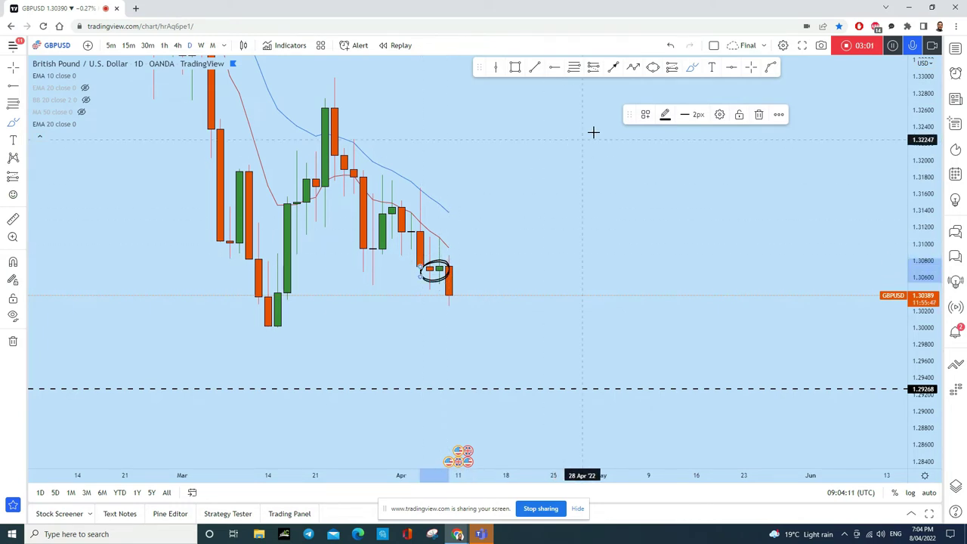
pyautogui.click(670, 45)
pyautogui.moveTo(422, 237); pyautogui.dragTo(468, 251)
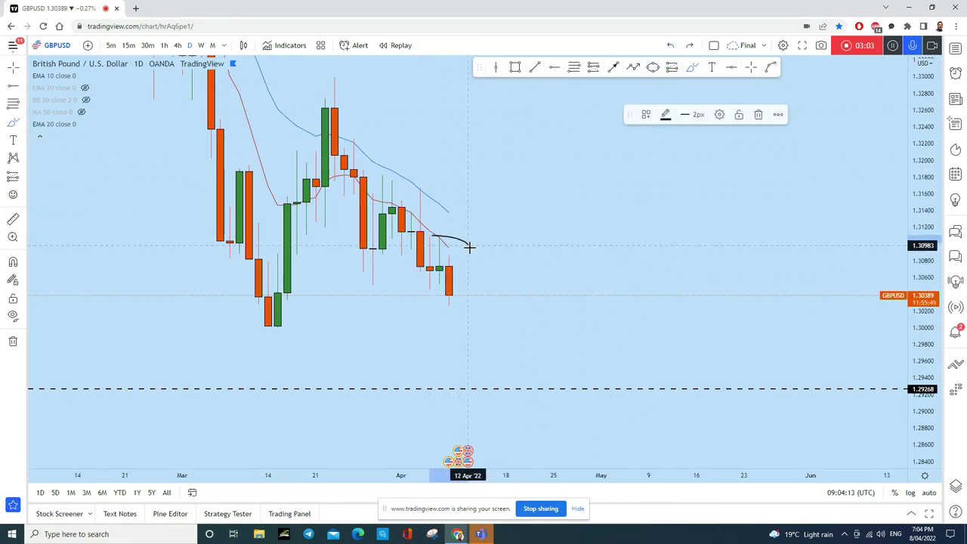
pyautogui.moveTo(373, 180); pyautogui.dragTo(572, 387)
pyautogui.click(673, 46)
# Sketch Brush paths from the wick at the blue EMA down past the latest candle and from the EMA towards late April, and undo them
pyautogui.moveTo(431, 189)
pyautogui.mouseDown()
pyautogui.moveTo(419, 193)
pyautogui.moveTo(460, 352)
pyautogui.mouseUp()
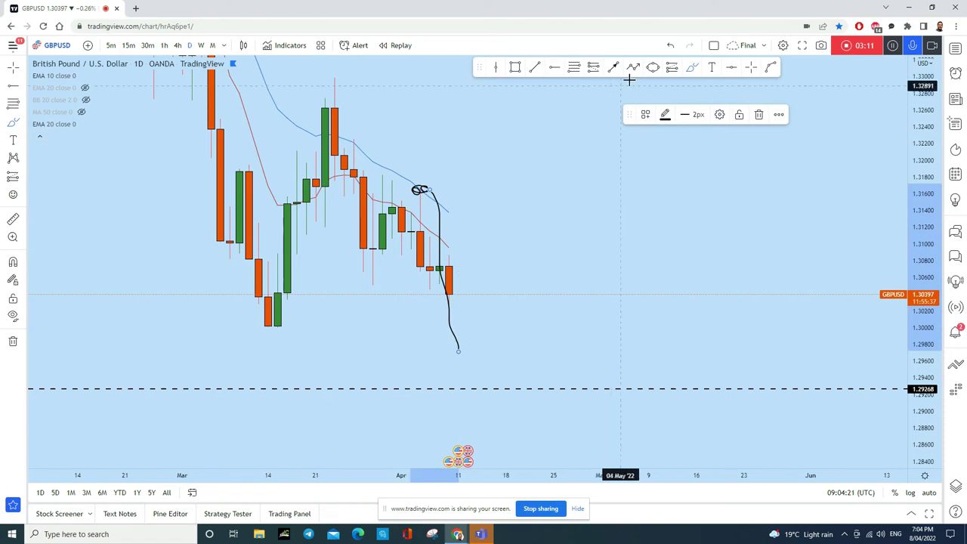
pyautogui.click(672, 45)
pyautogui.moveTo(383, 163); pyautogui.dragTo(545, 321)
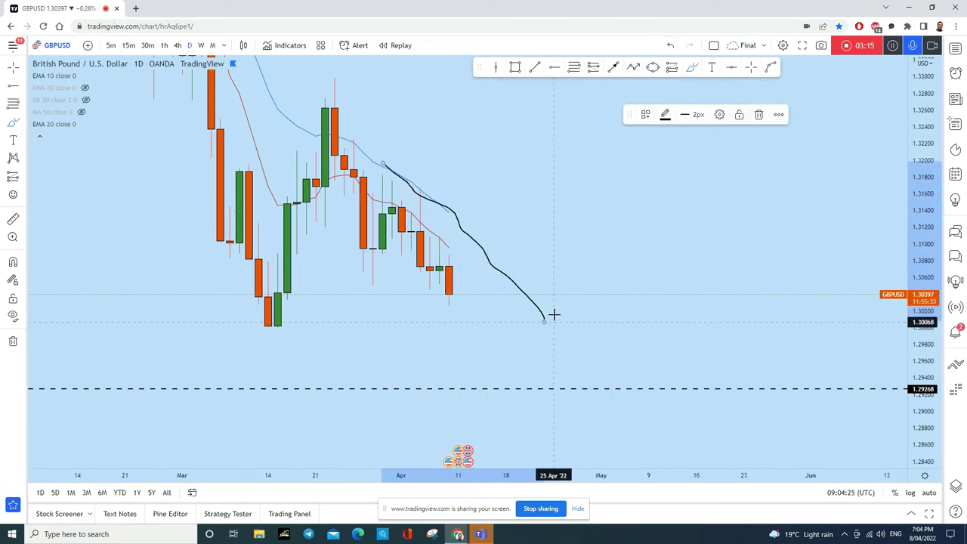
pyautogui.click(672, 47)
# Switch the chart to the 4-hour timeframe and frame the March and April candles
pyautogui.scroll(-3, 677, 234)
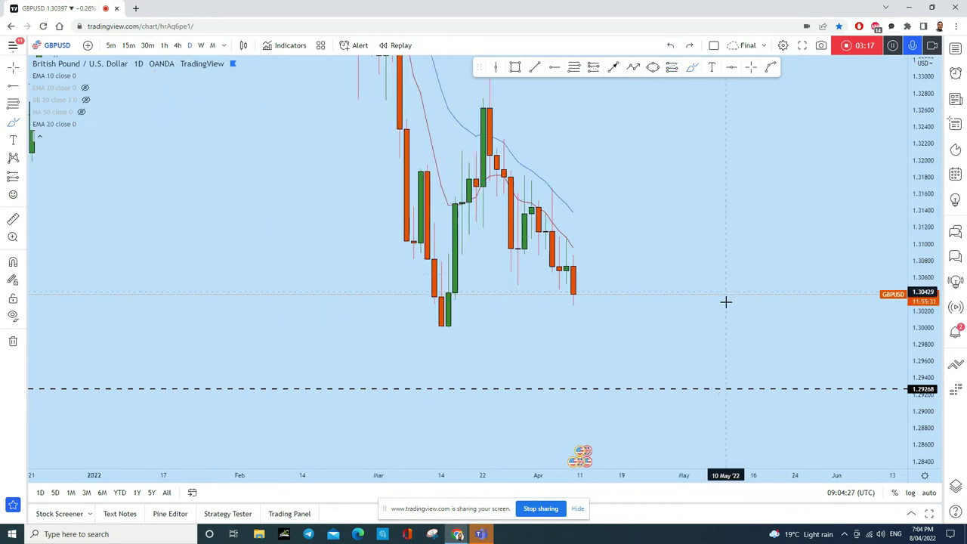
pyautogui.scroll(2, 714, 300)
pyautogui.click(21, 70)
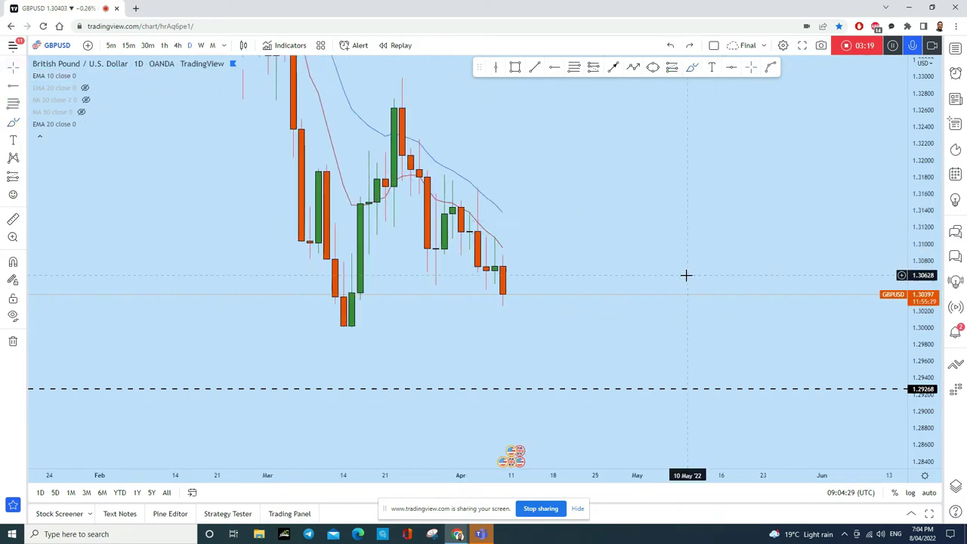
pyautogui.moveTo(691, 274); pyautogui.dragTo(604, 206)
pyautogui.scroll(-3, 622, 239)
pyautogui.scroll(2, 622, 240)
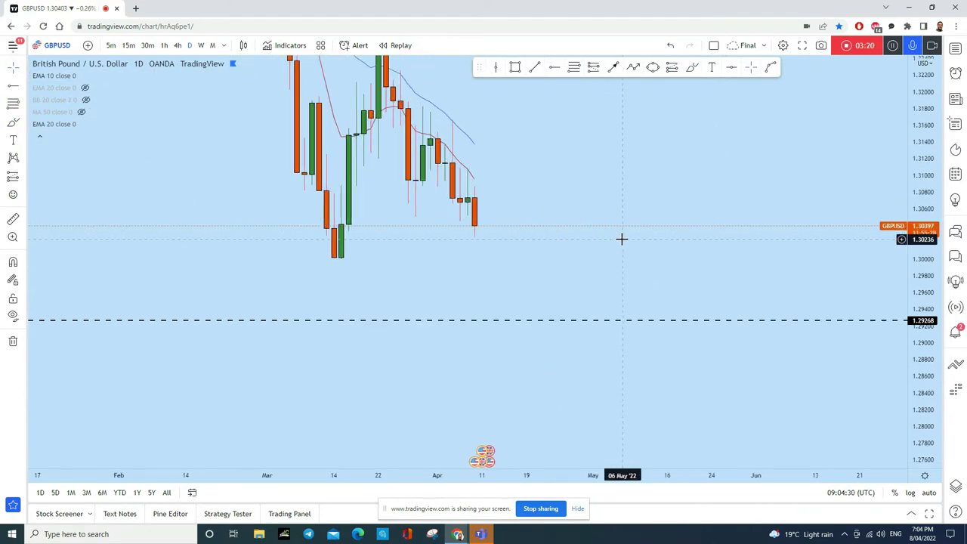
pyautogui.click(177, 46)
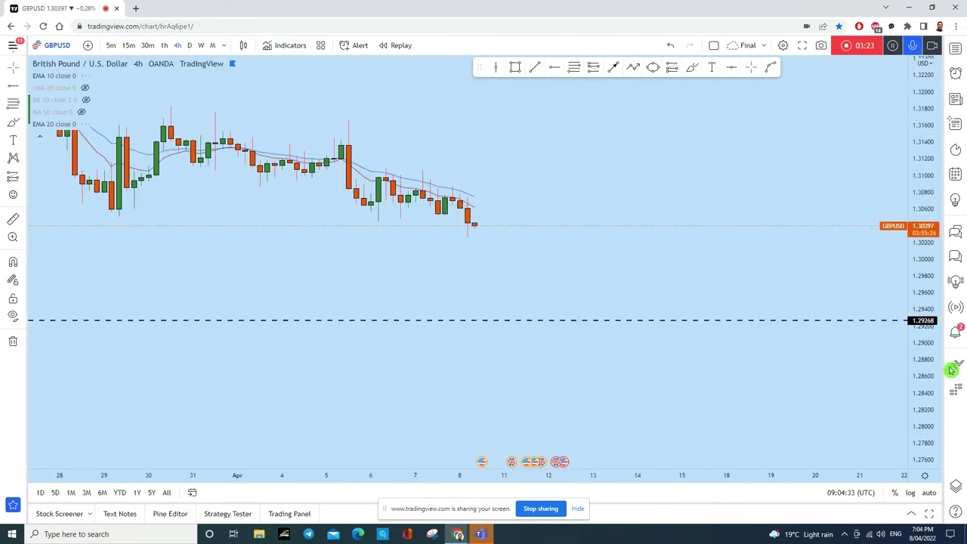
pyautogui.moveTo(917, 404); pyautogui.dragTo(914, 108)
pyautogui.moveTo(430, 239); pyautogui.dragTo(558, 500)
pyautogui.scroll(-6, 651, 439)
pyautogui.moveTo(798, 293); pyautogui.dragTo(730, 317)
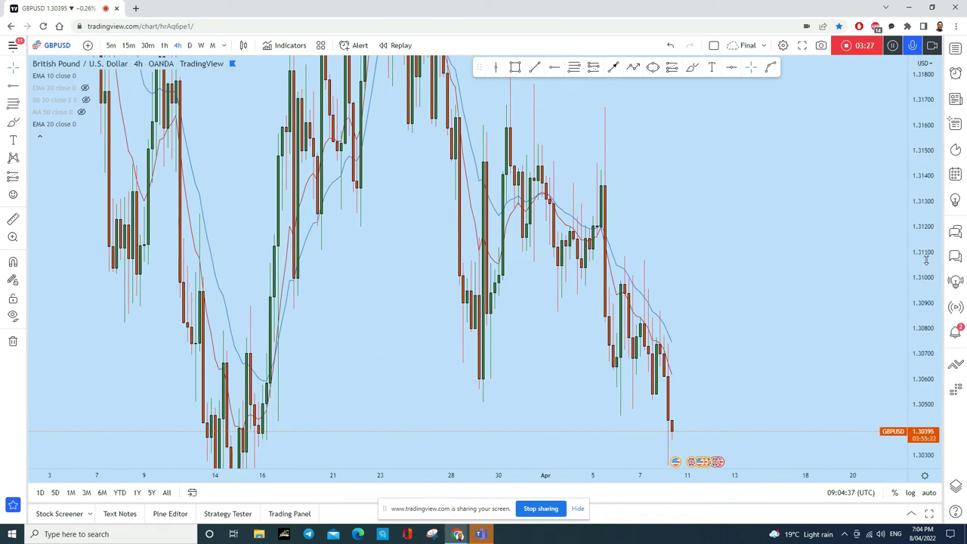
pyautogui.moveTo(925, 250); pyautogui.dragTo(928, 370)
pyautogui.moveTo(808, 272); pyautogui.dragTo(715, 179)
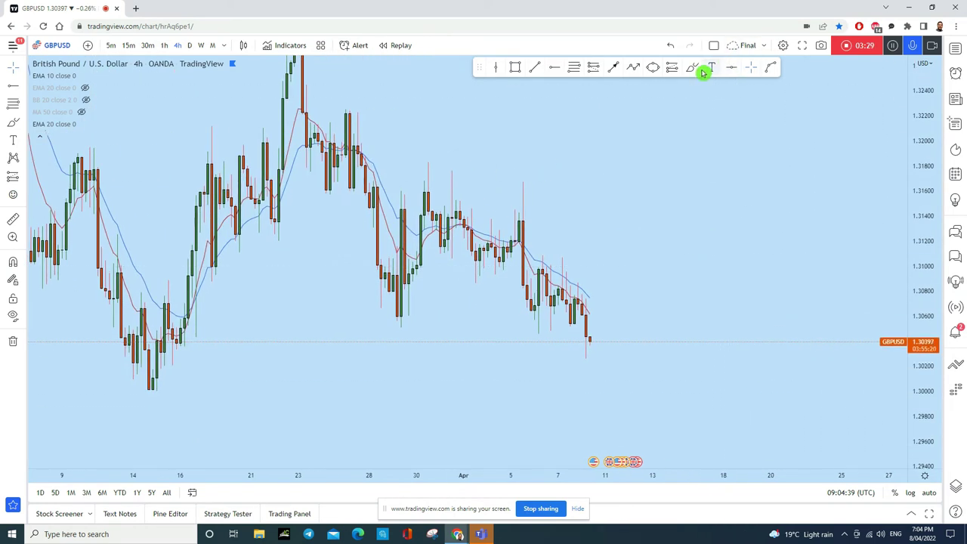
# Circle the 5 April spike and sketch two Brush lines from the early-April 4-hour lows, and undo the strokes
pyautogui.moveTo(529, 179)
pyautogui.mouseDown()
pyautogui.moveTo(513, 243)
pyautogui.moveTo(524, 284)
pyautogui.mouseUp()
pyautogui.click(671, 45)
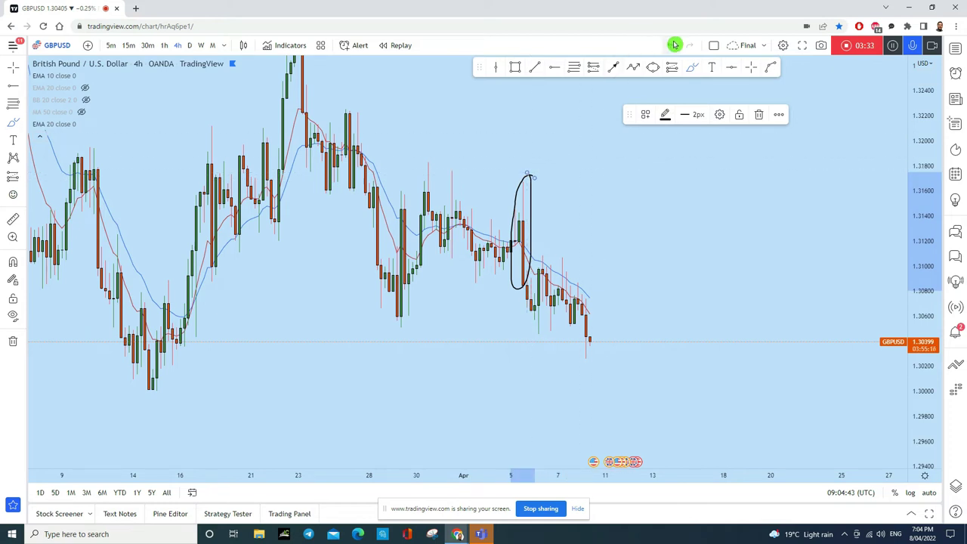
pyautogui.scroll(3, 519, 236)
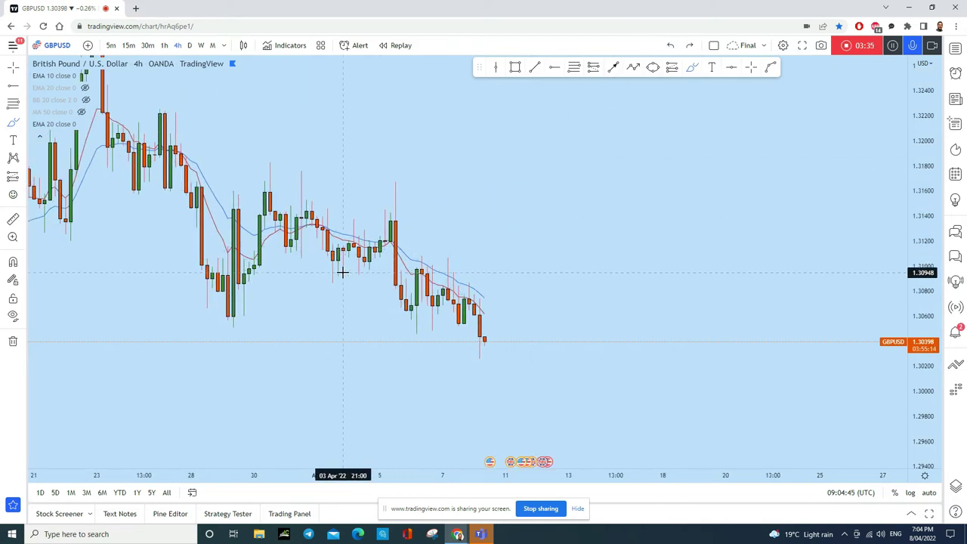
pyautogui.moveTo(313, 272); pyautogui.dragTo(637, 268)
pyautogui.moveTo(329, 280); pyautogui.dragTo(485, 237)
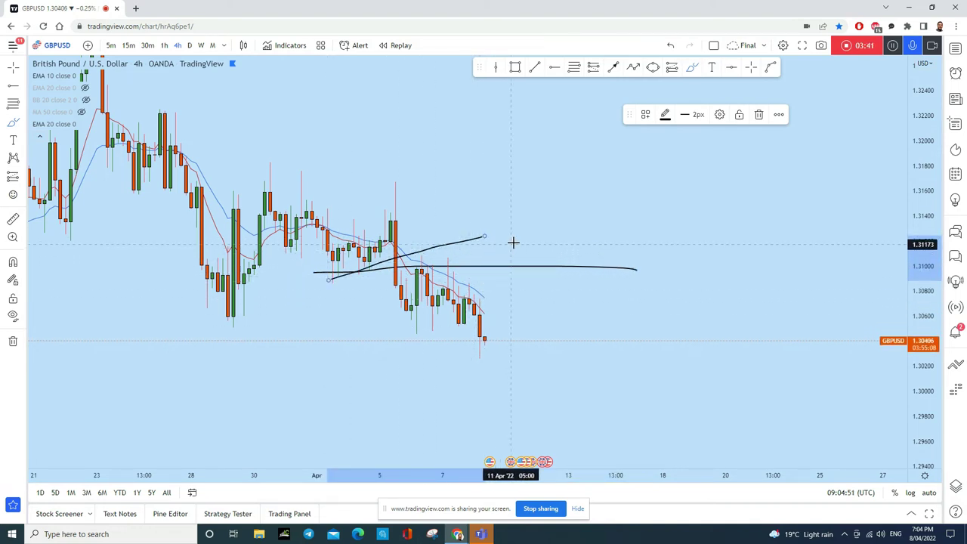
pyautogui.click(673, 45)
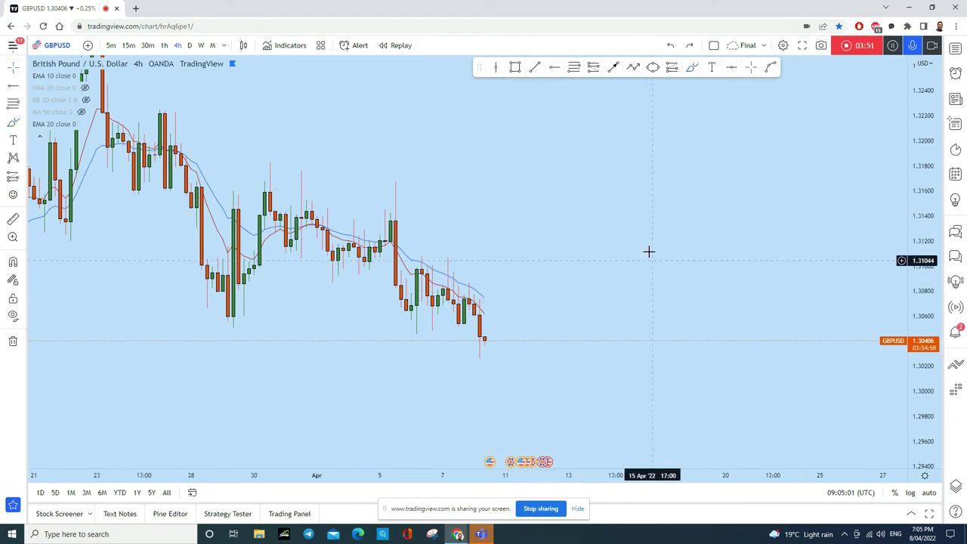
# Trace the early-April 4-hour price path up to the 5 April spike and back down with the Brush, and undo it
pyautogui.moveTo(648, 250); pyautogui.dragTo(685, 183)
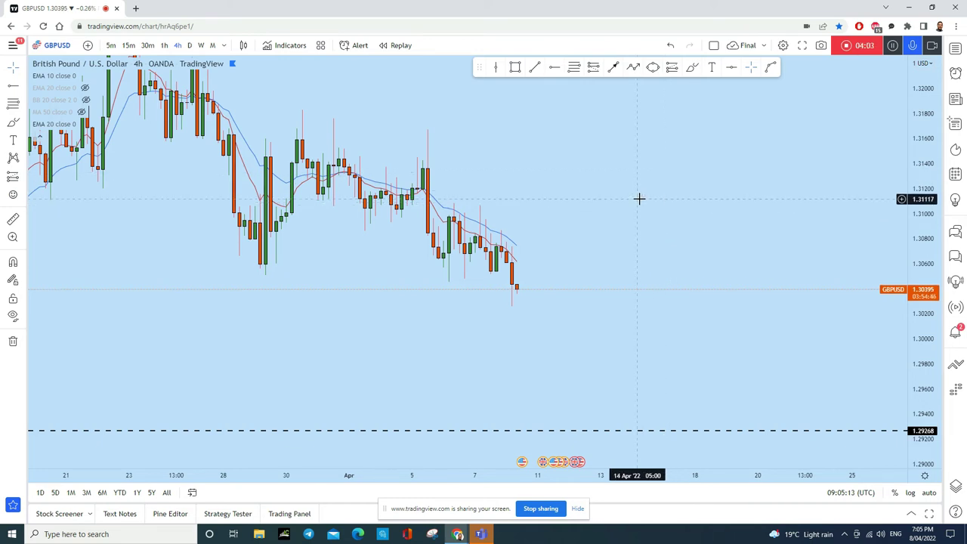
pyautogui.scroll(-2, 636, 213)
pyautogui.moveTo(625, 172); pyautogui.dragTo(629, 210)
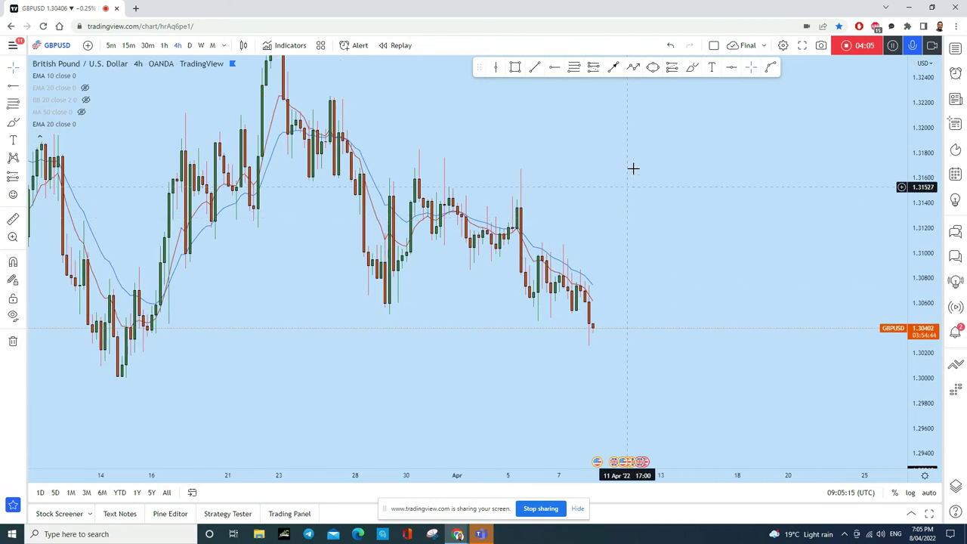
pyautogui.click(692, 66)
pyautogui.moveTo(458, 210)
pyautogui.mouseDown()
pyautogui.moveTo(482, 215)
pyautogui.moveTo(495, 238)
pyautogui.moveTo(524, 212)
pyautogui.moveTo(529, 166)
pyautogui.moveTo(512, 163)
pyautogui.moveTo(520, 316)
pyautogui.mouseUp()
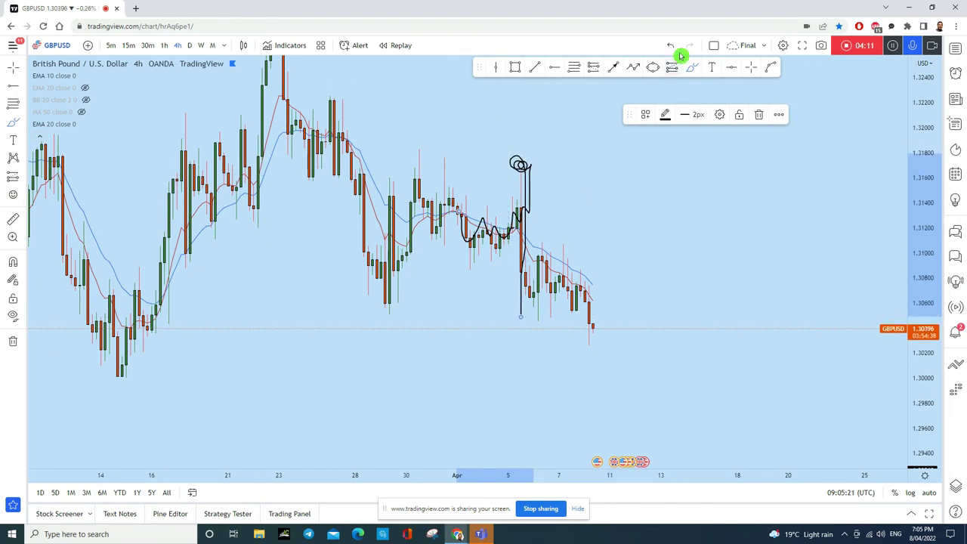
pyautogui.click(670, 45)
# Sketch two nearly horizontal Brush lines at about 1.31000 from the early-April 4-hour lows past the latest candle, circling the first low
pyautogui.moveTo(456, 255); pyautogui.dragTo(674, 238)
pyautogui.moveTo(464, 253)
pyautogui.mouseDown()
pyautogui.moveTo(644, 255)
pyautogui.moveTo(401, 260)
pyautogui.moveTo(304, 250)
pyautogui.mouseUp()
# Sketch Brush circles on the retests beneath the lines and a path falling below the latest candle, and undo the extra strokes
pyautogui.moveTo(370, 251)
pyautogui.mouseDown()
pyautogui.moveTo(378, 238)
pyautogui.moveTo(413, 238)
pyautogui.moveTo(414, 278)
pyautogui.moveTo(432, 288)
pyautogui.moveTo(453, 380)
pyautogui.mouseUp()
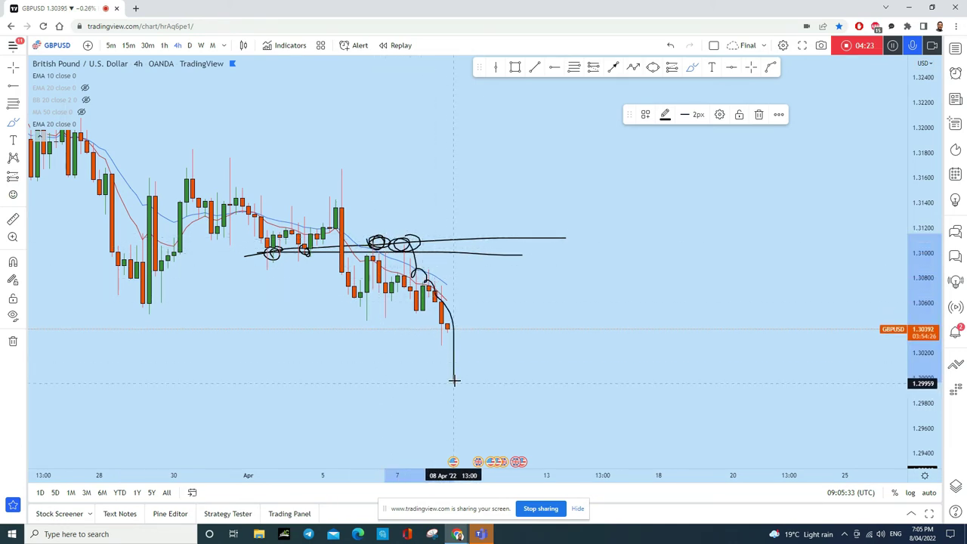
pyautogui.click(674, 46)
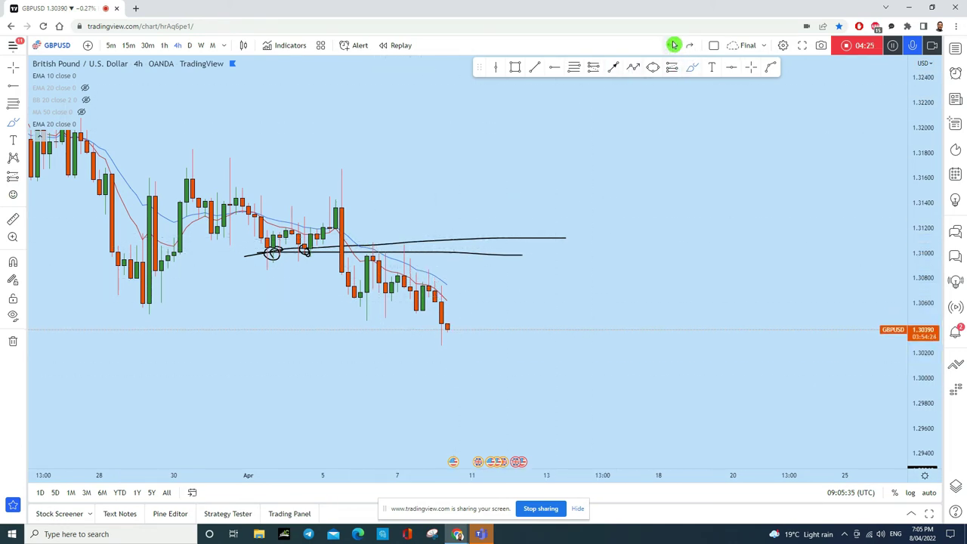
pyautogui.click(674, 46)
# Circle the latest two 4-hour candles with the Brush, and undo the circle
pyautogui.scroll(-3, 548, 306)
pyautogui.moveTo(577, 303)
pyautogui.mouseDown()
pyautogui.moveTo(567, 286)
pyautogui.moveTo(572, 340)
pyautogui.moveTo(572, 288)
pyautogui.mouseUp()
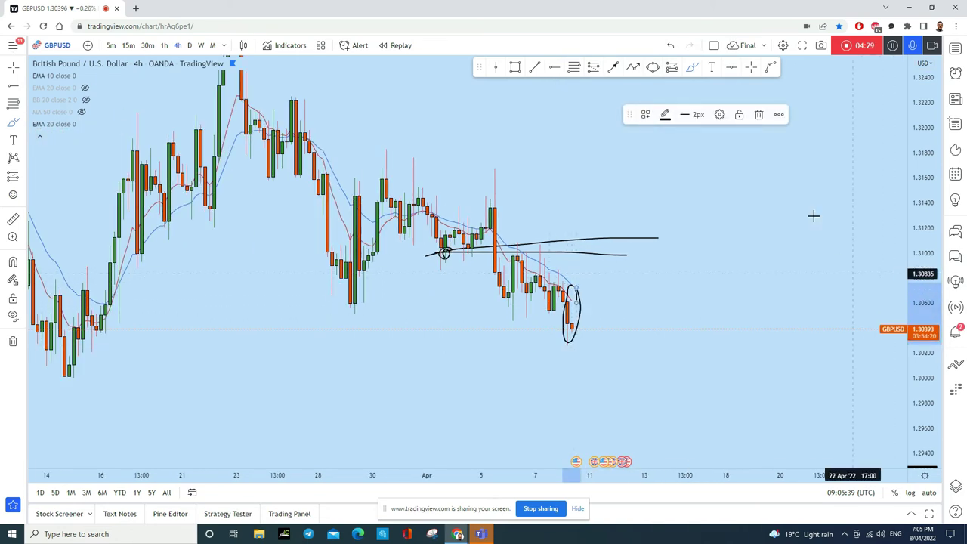
pyautogui.click(672, 49)
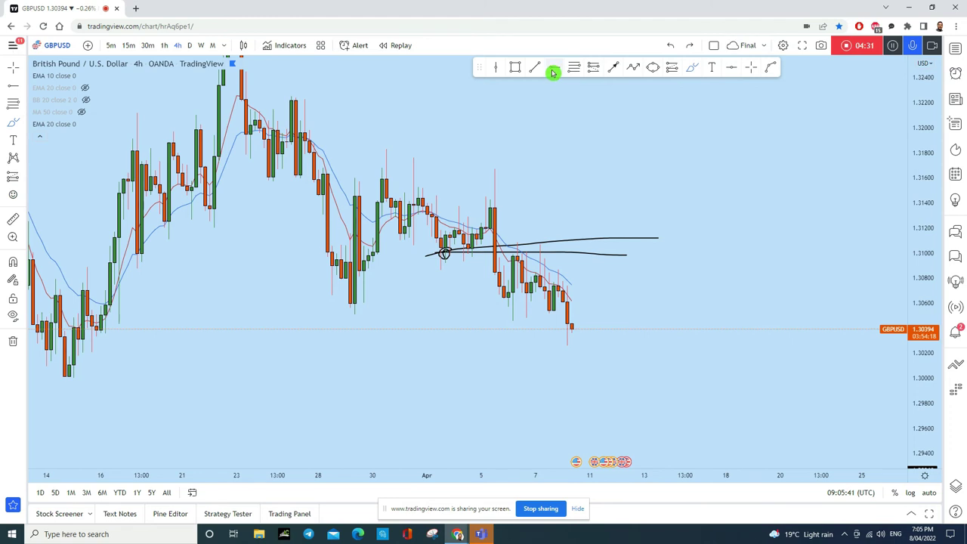
# Place a dashed horizontal ray at 1.30542 along the 4-hour body lows, moving its start back to about 23 March
pyautogui.click(428, 311)
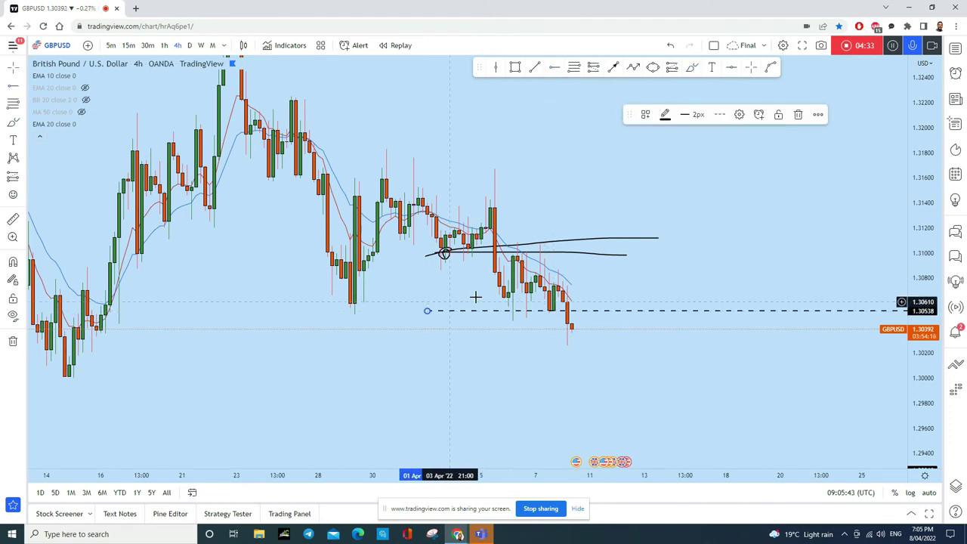
pyautogui.moveTo(428, 313); pyautogui.dragTo(234, 313)
# Draw a rising trend line from the 6 April 4-hour wick low at 1.30452 through the dashed ray to 14 April
pyautogui.moveTo(706, 282); pyautogui.dragTo(664, 257)
pyautogui.moveTo(929, 404); pyautogui.dragTo(928, 356)
pyautogui.scroll(-3, 581, 361)
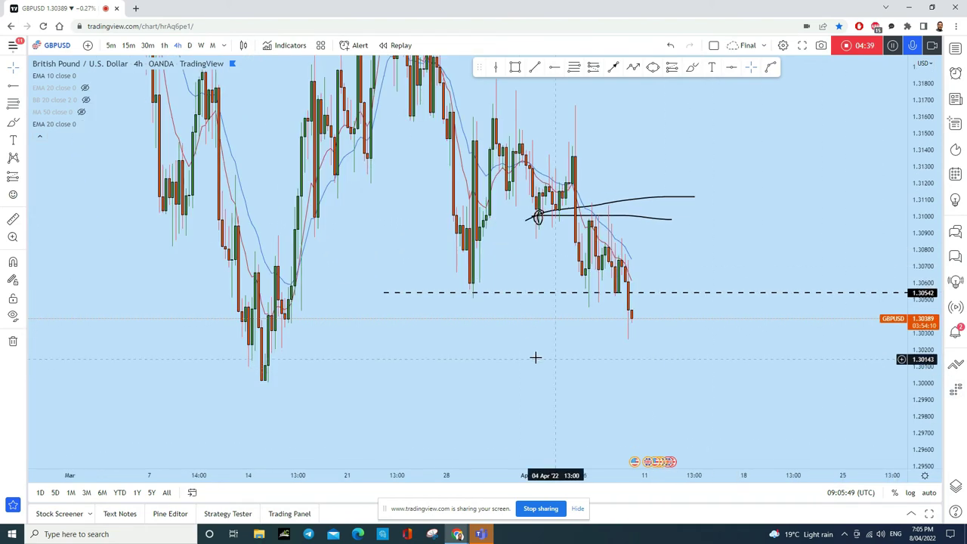
pyautogui.scroll(6, 543, 358)
pyautogui.moveTo(566, 244); pyautogui.dragTo(594, 228)
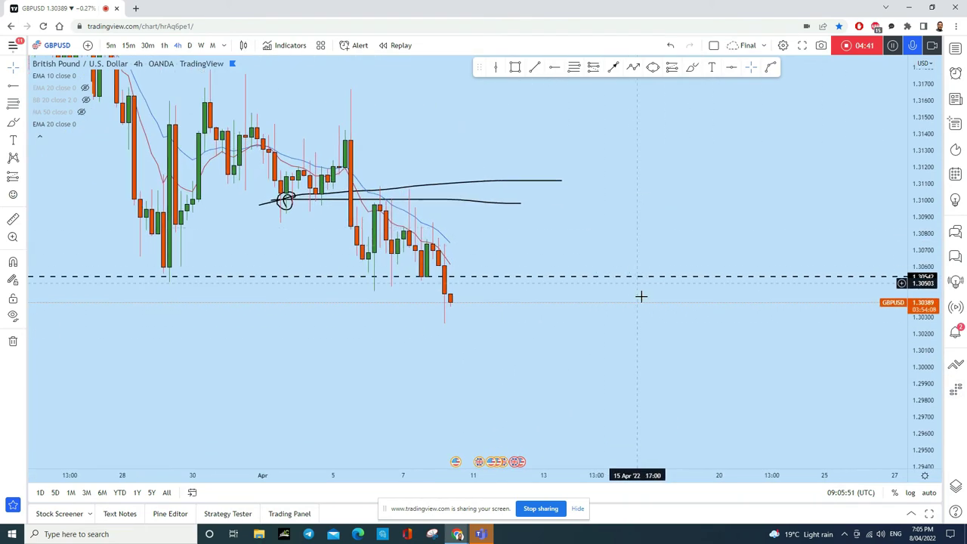
pyautogui.click(561, 67)
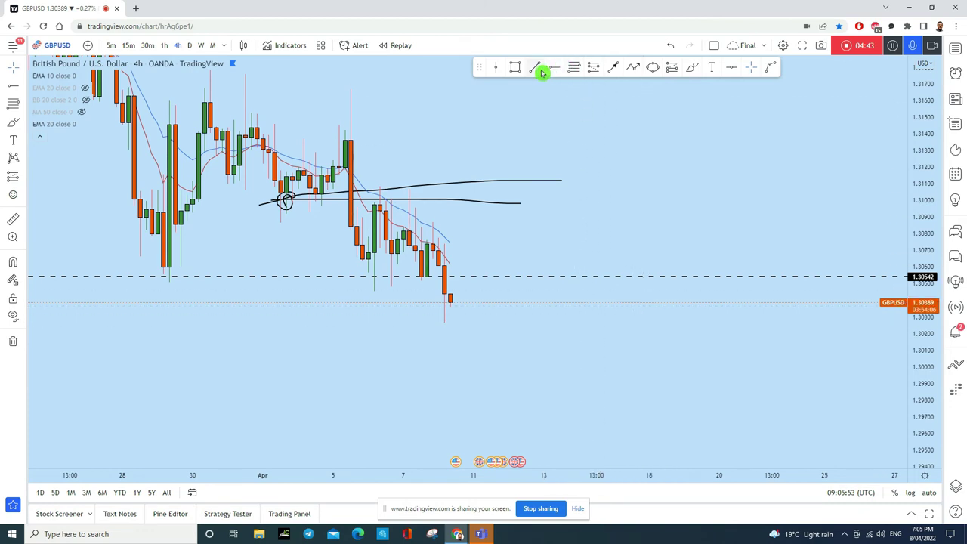
pyautogui.click(374, 291)
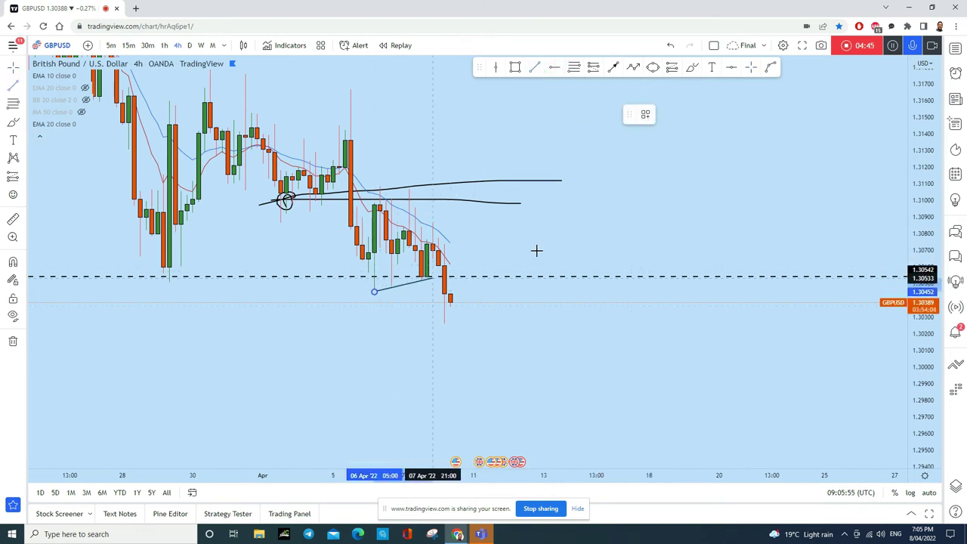
pyautogui.click(602, 232)
pyautogui.scroll(2, 609, 223)
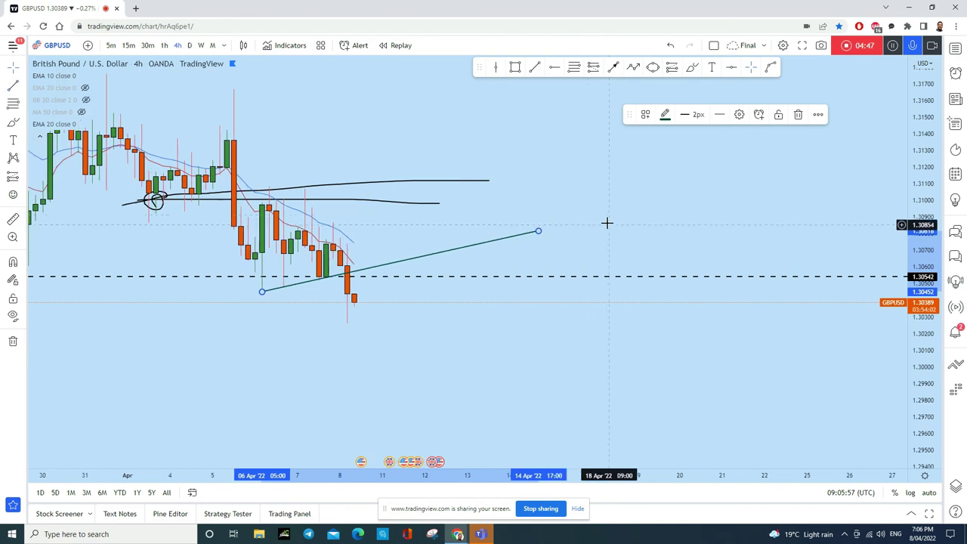
# Sketch a short Brush stroke rising from the latest 4-hour candle to the dashed ray at 1.30542, and undo it
pyautogui.moveTo(604, 204); pyautogui.dragTo(669, 182)
pyautogui.click(329, 272)
pyautogui.click(672, 68)
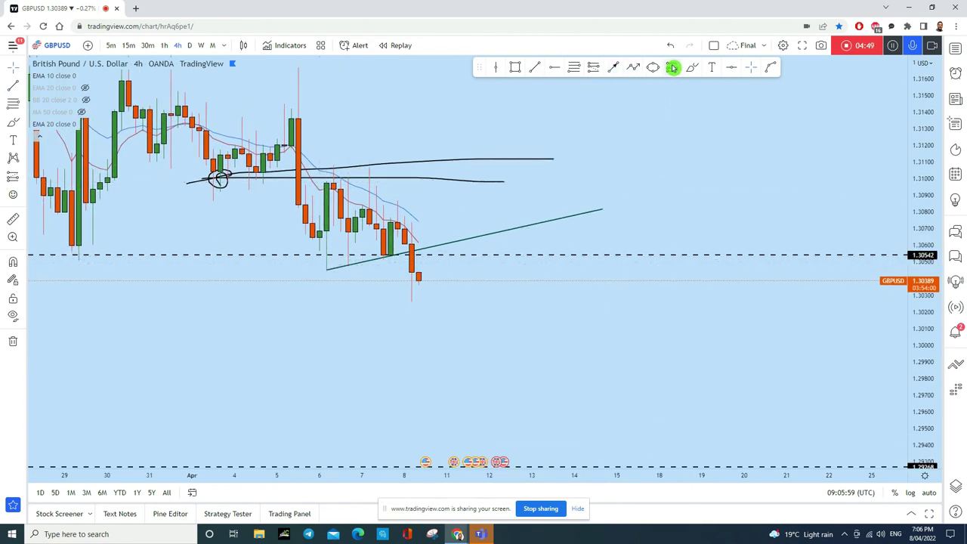
pyautogui.click(691, 67)
pyautogui.moveTo(415, 280)
pyautogui.mouseDown()
pyautogui.moveTo(433, 273)
pyautogui.moveTo(439, 250)
pyautogui.mouseUp()
pyautogui.scroll(-2, 545, 265)
pyautogui.scroll(2, 604, 234)
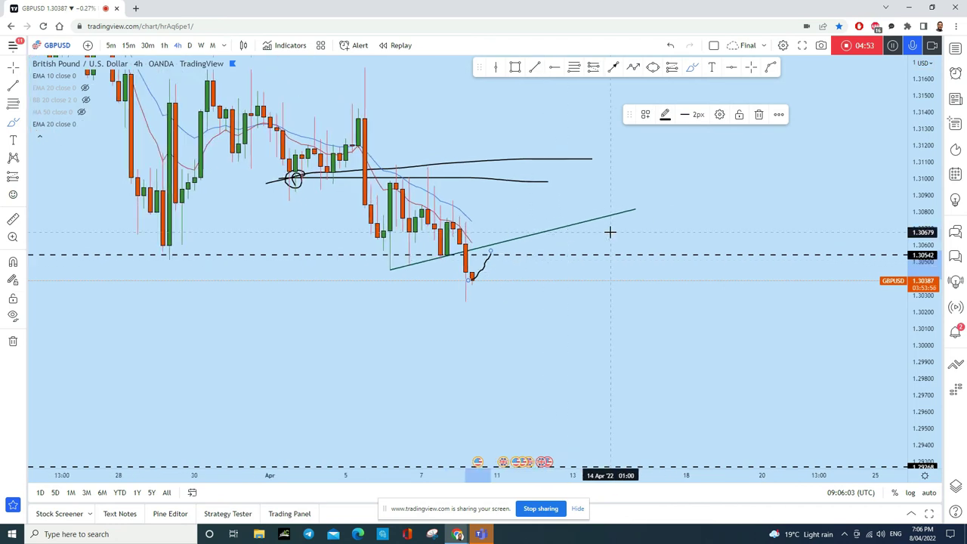
pyautogui.click(669, 47)
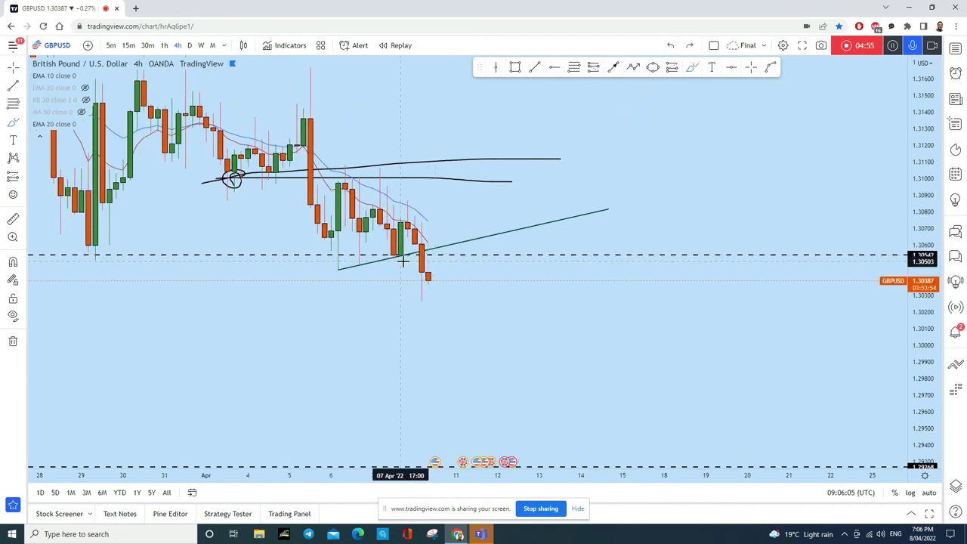
# Circle the 7 April candle low on the dashed ray with the Brush, sketch a retest-and-drop path from the latest candle, and undo the path
pyautogui.click(405, 257)
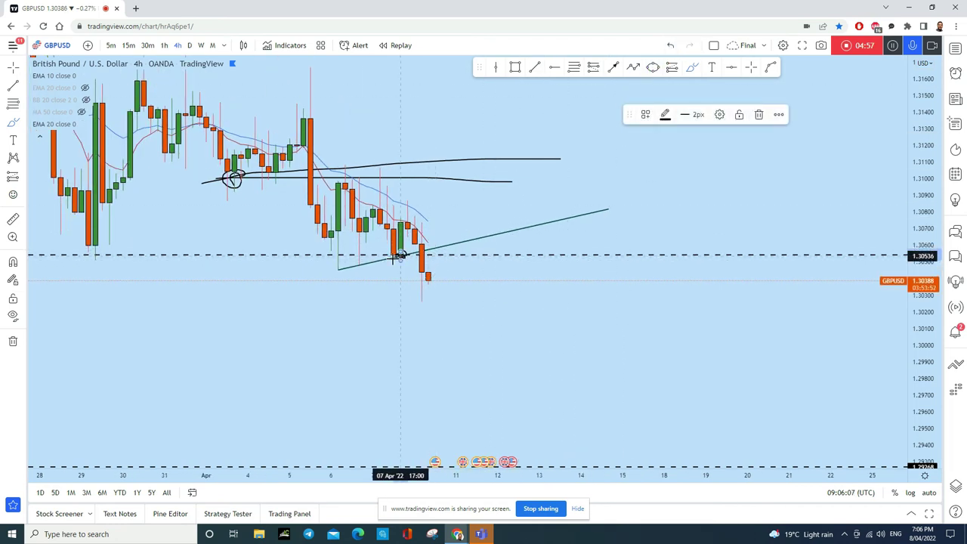
pyautogui.moveTo(435, 277)
pyautogui.mouseDown()
pyautogui.moveTo(467, 242)
pyautogui.moveTo(488, 346)
pyautogui.moveTo(464, 339)
pyautogui.mouseUp()
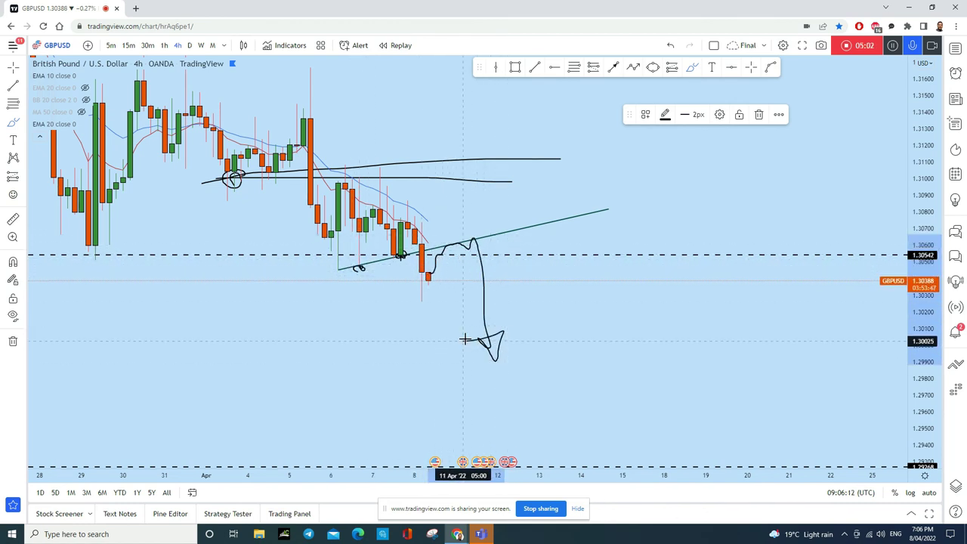
pyautogui.click(671, 45)
# Place a small ellipse just after the latest candle, where the rising trend line runs just above the dashed ray at 1.30542
pyautogui.click(653, 67)
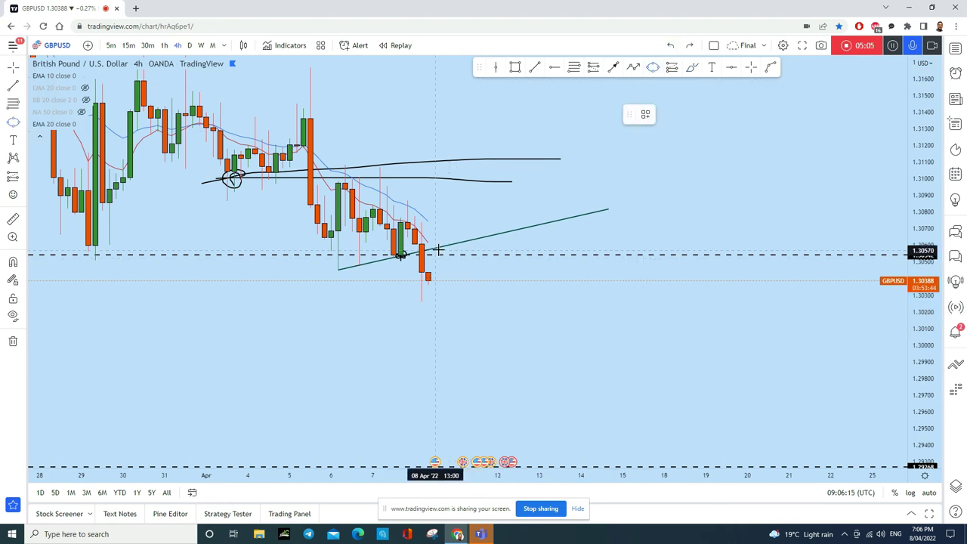
pyautogui.click(469, 260)
pyautogui.moveTo(616, 220); pyautogui.dragTo(610, 187)
# Draw an arrow-ended Path from the latest candle up into the ellipse and down to about 1.2964 around 12 April
pyautogui.click(615, 67)
pyautogui.click(615, 68)
pyautogui.click(621, 71)
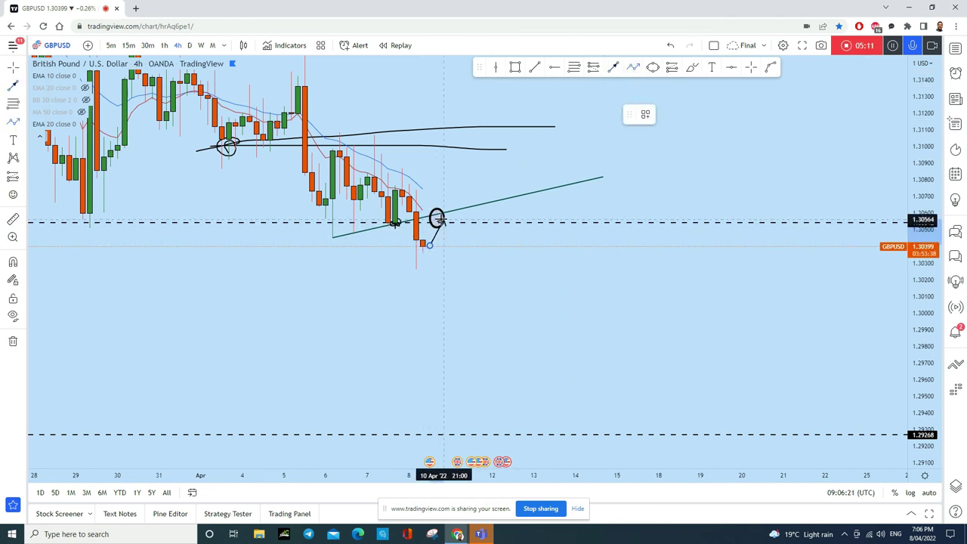
pyautogui.moveTo(437, 218); pyautogui.dragTo(519, 374)
pyautogui.doubleClick(519, 374)
pyautogui.moveTo(575, 283); pyautogui.dragTo(608, 284)
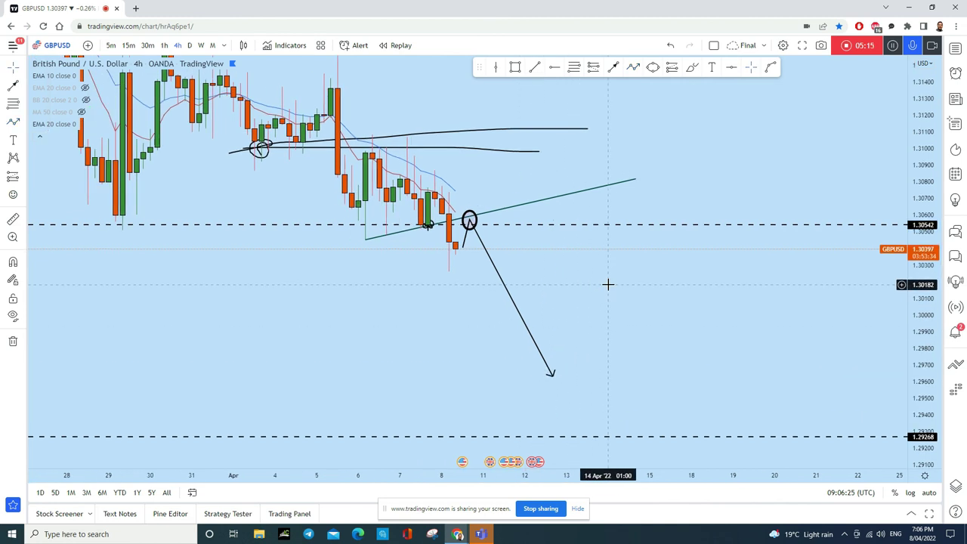